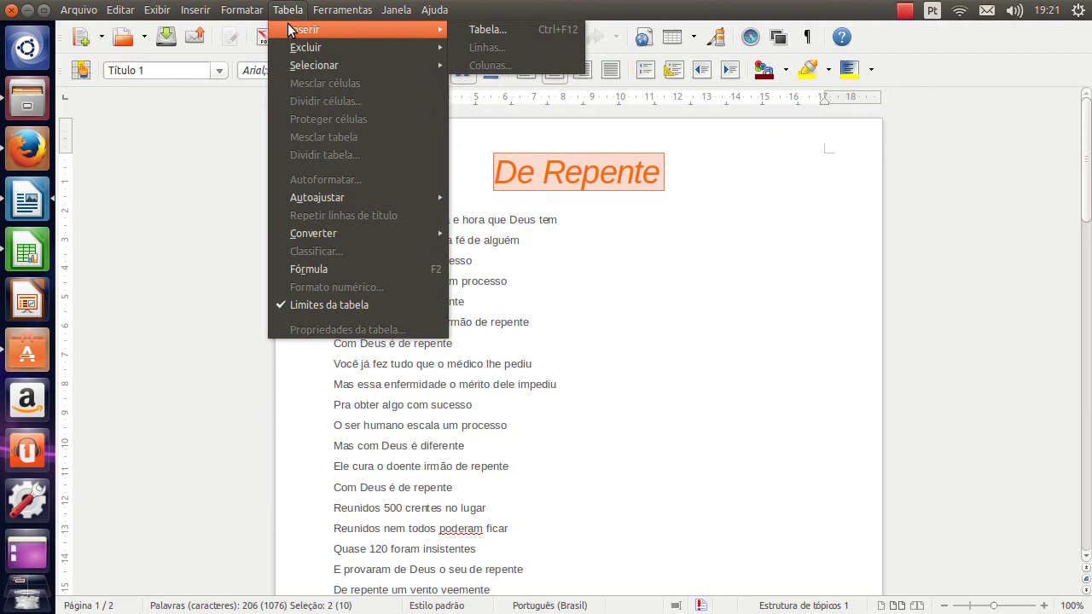
mouse_move(124, 9)
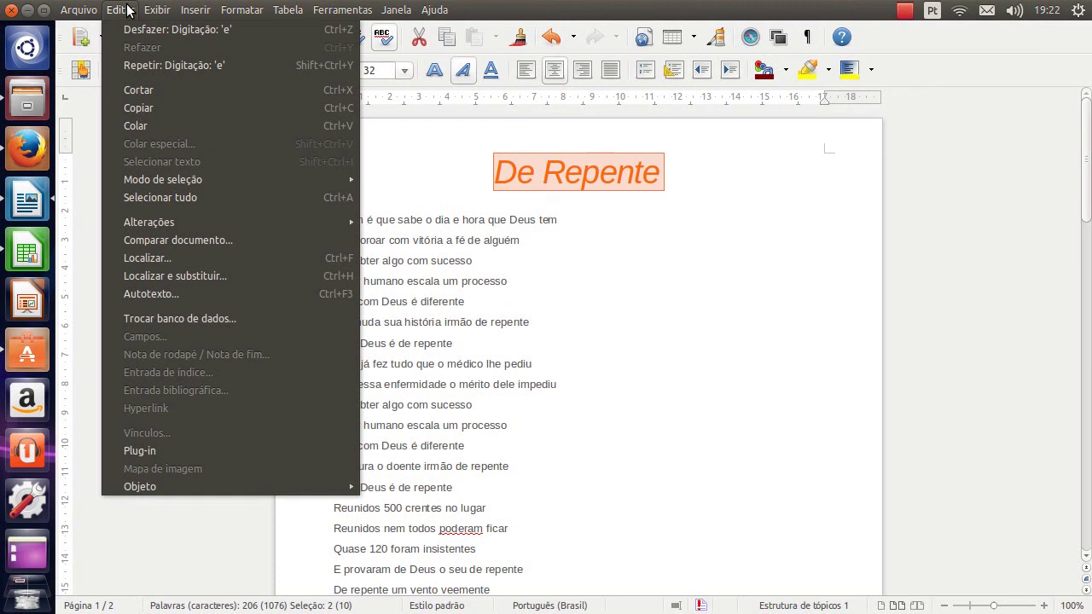
mouse_move(345, 9)
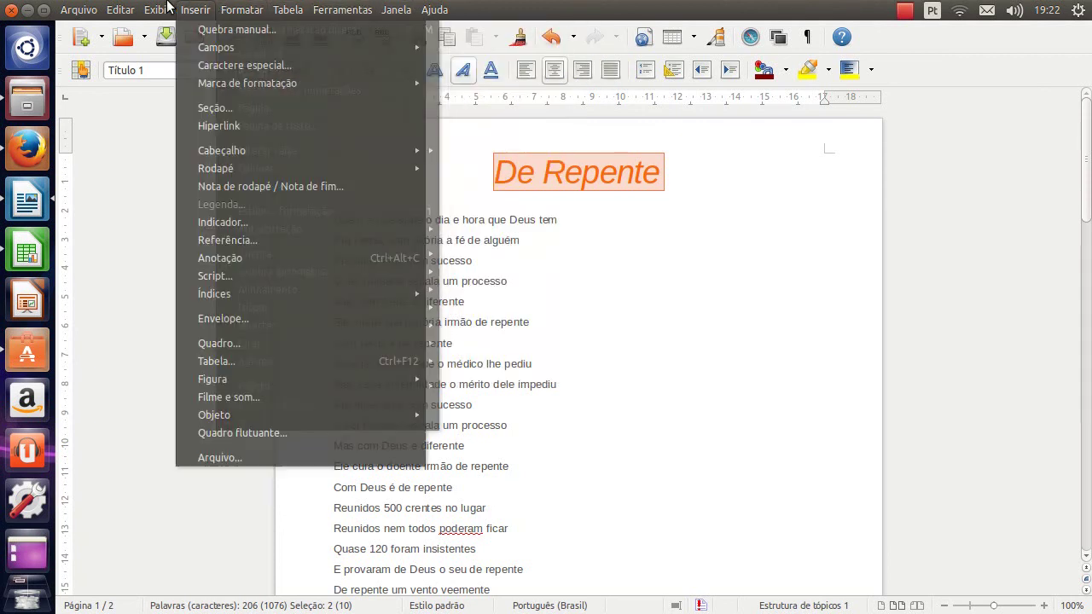
left_click(494, 226)
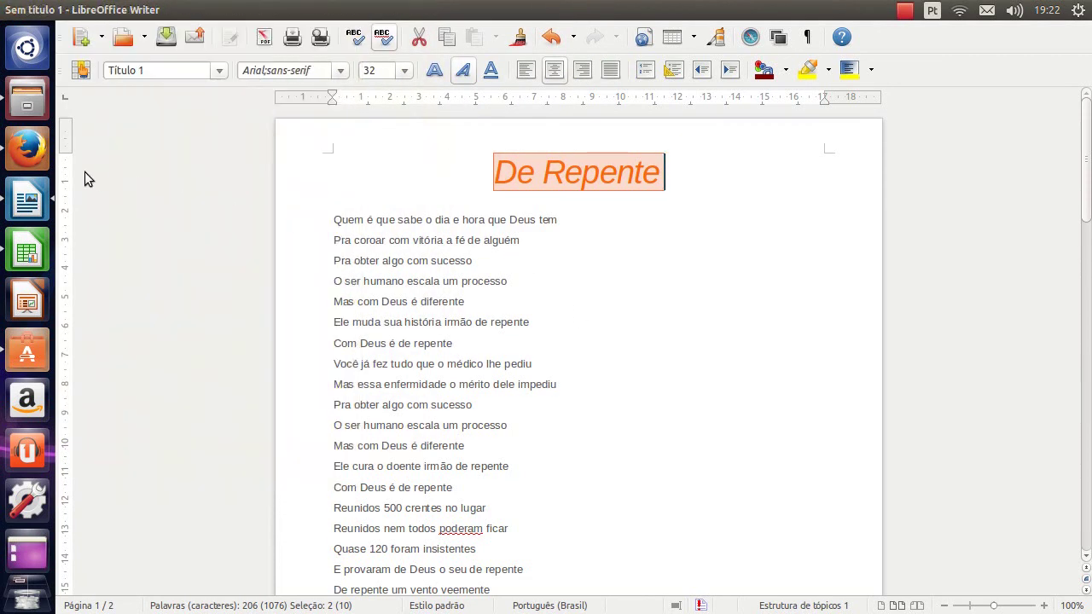
Switch to Firefox and look through the commands its global menus offer.
left_click(28, 150)
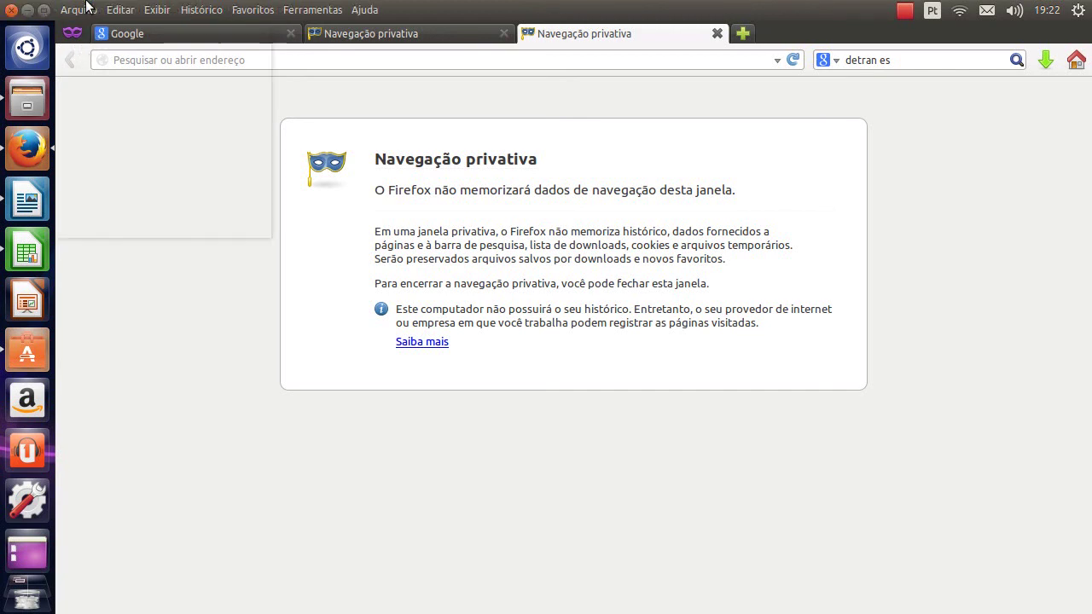
left_click(88, 9)
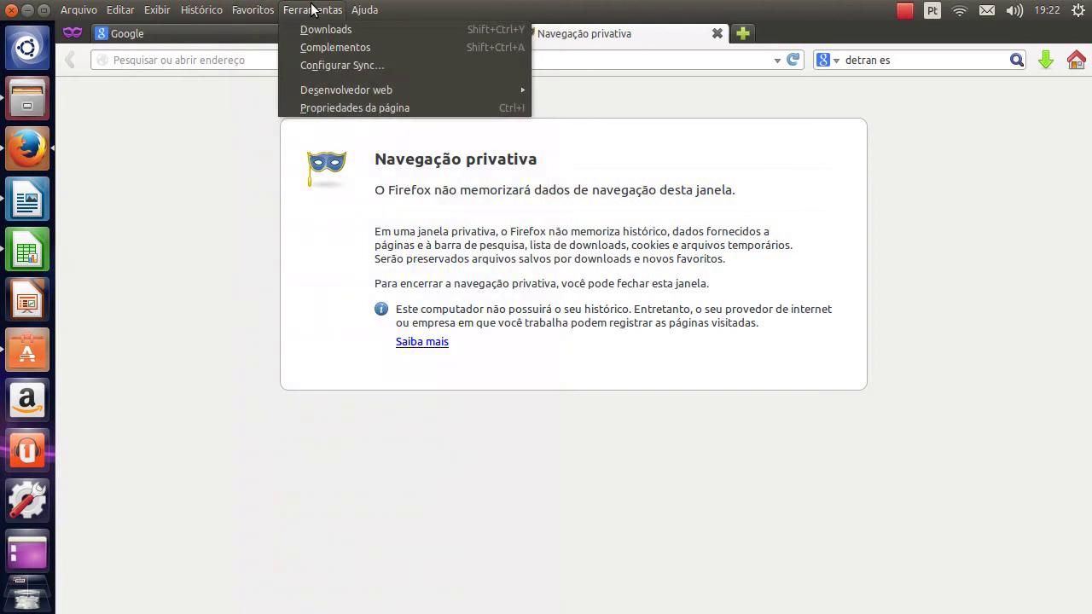
left_click(625, 119)
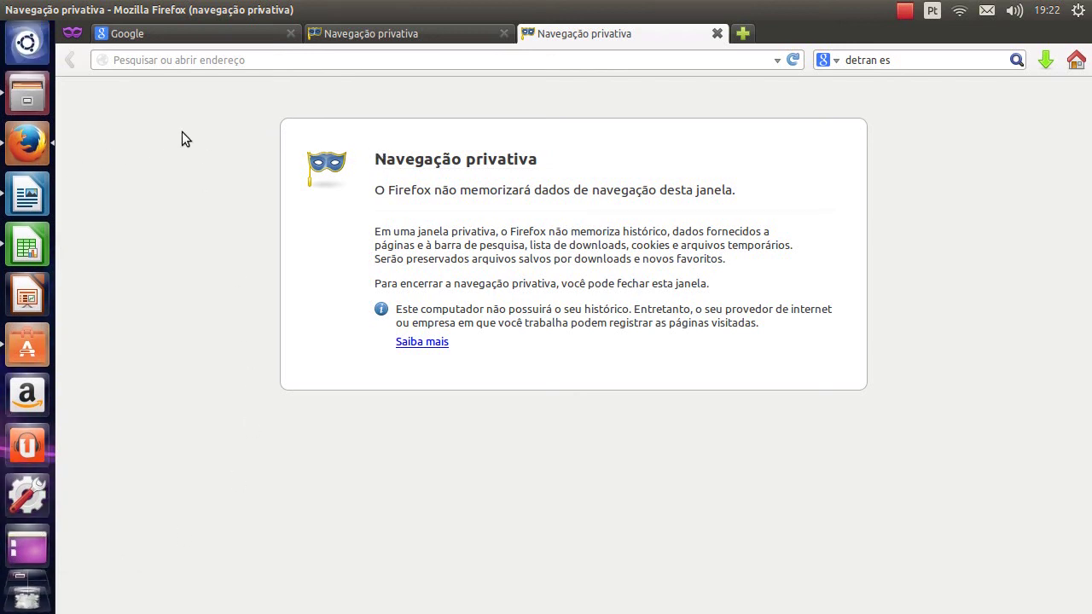
Open the Ubuntu Dash and search for vlc.
left_click(44, 51)
key("BackSpace")
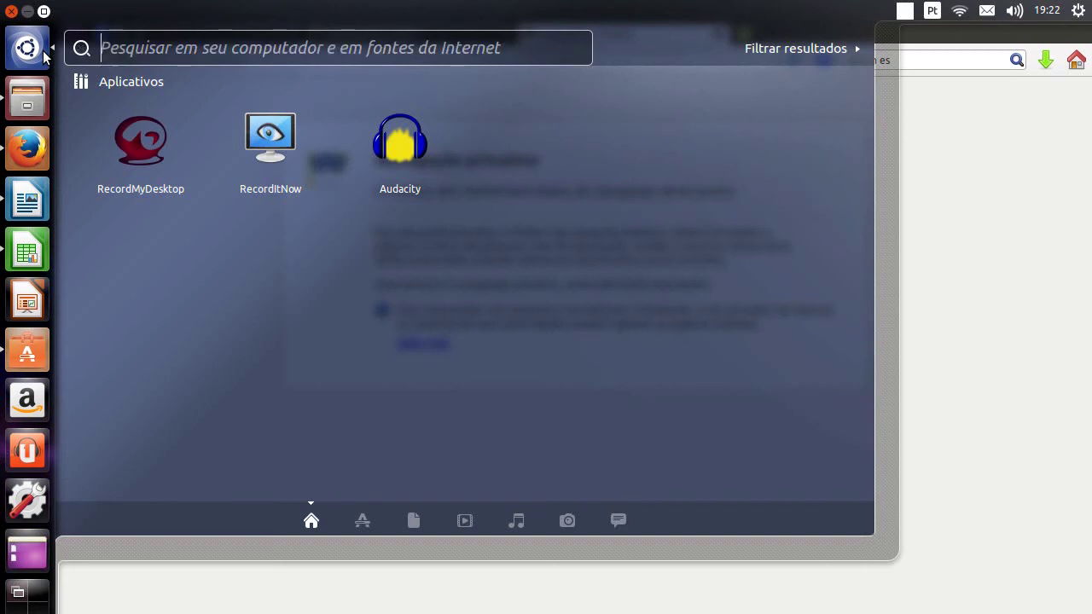
type("v")
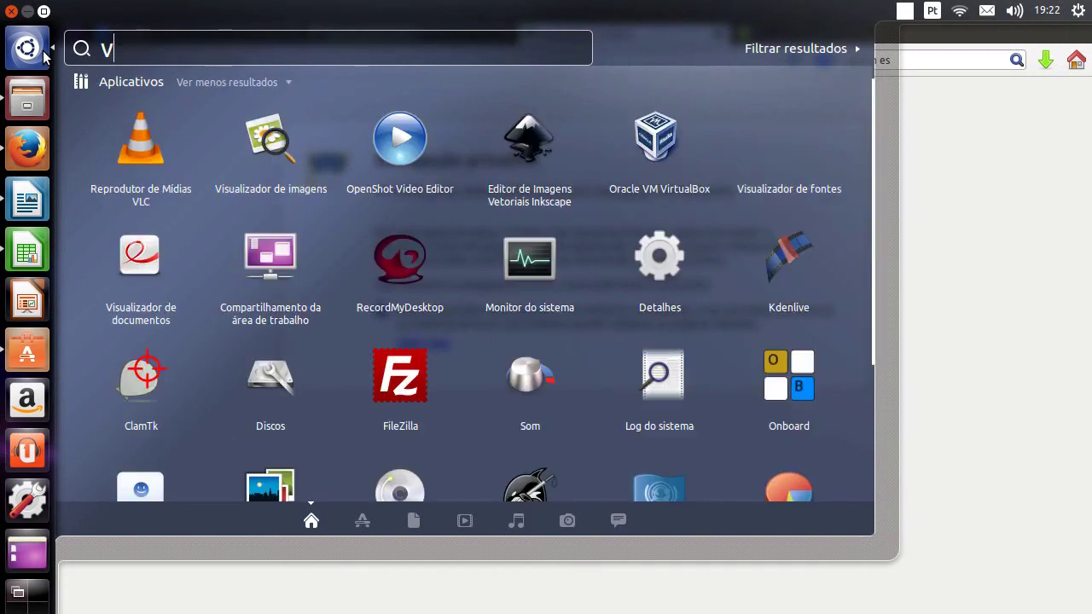
type("lc")
Replace the Dash search with configura to look up the configuration tools, and clear the search text.
key("ctrl+a")
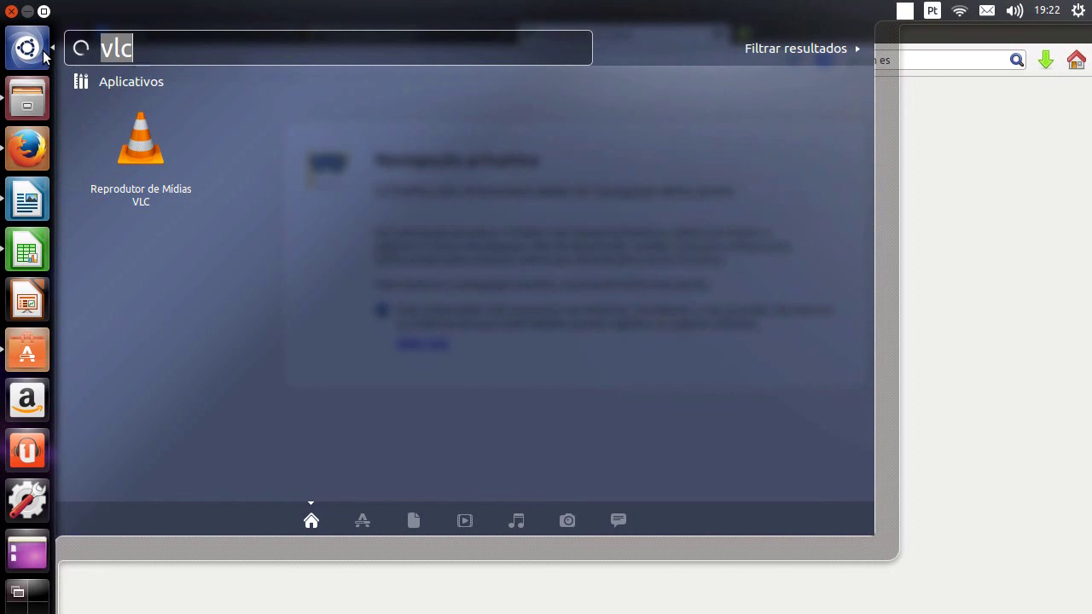
type("configura")
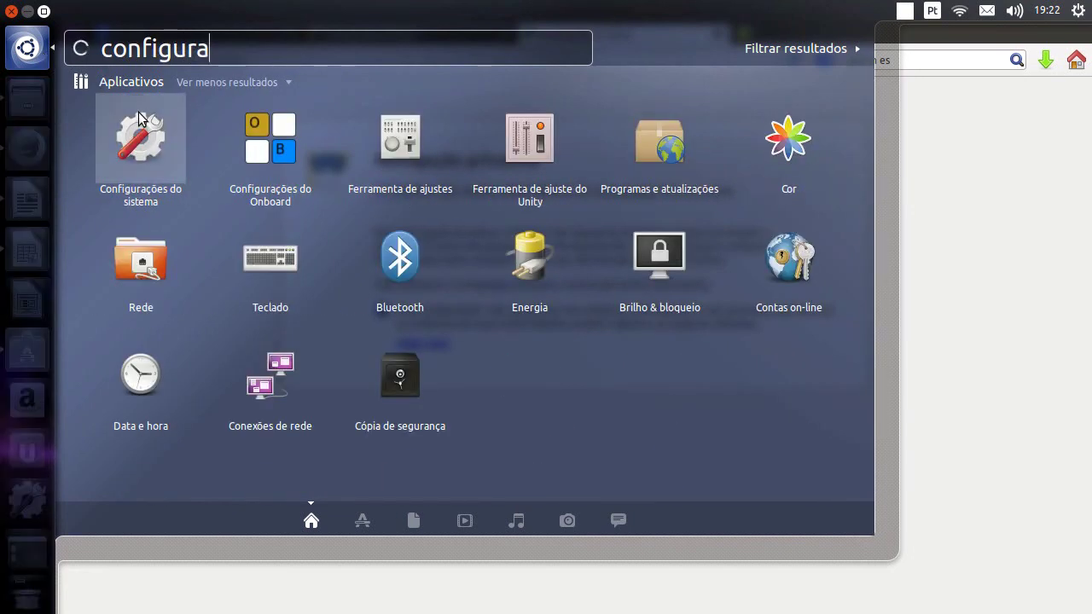
key("BackSpace")
key("BackSpace")
key("BackSpace")
key("BackSpace")
key("BackSpace")
key("BackSpace")
key("BackSpace")
key("BackSpace")
key("BackSpace")
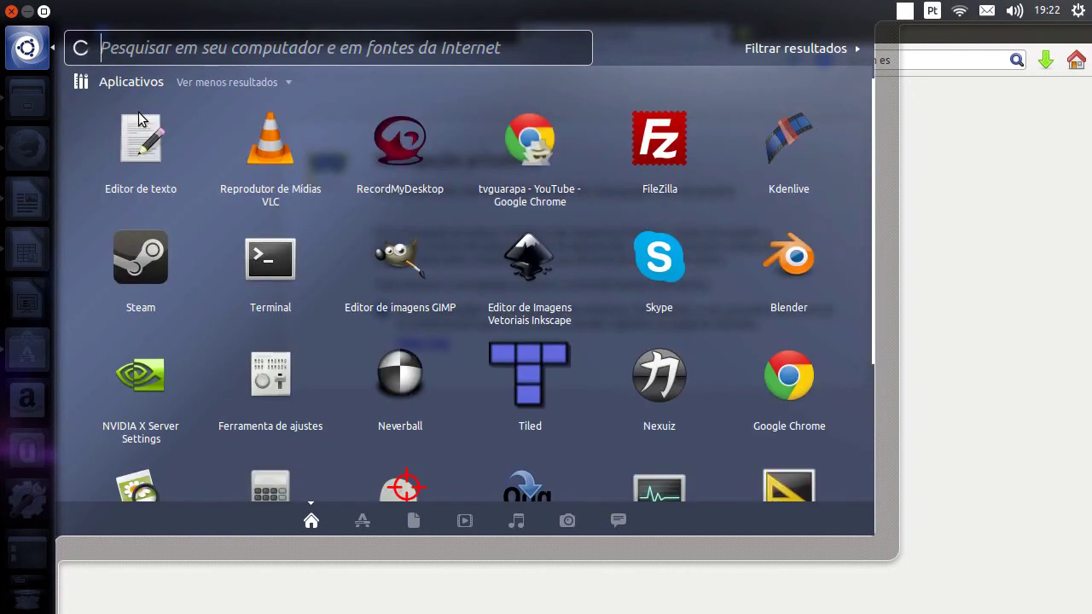
Browse the Dash applications filtered by the Graphics type and return to the Firefox window.
left_click(365, 524)
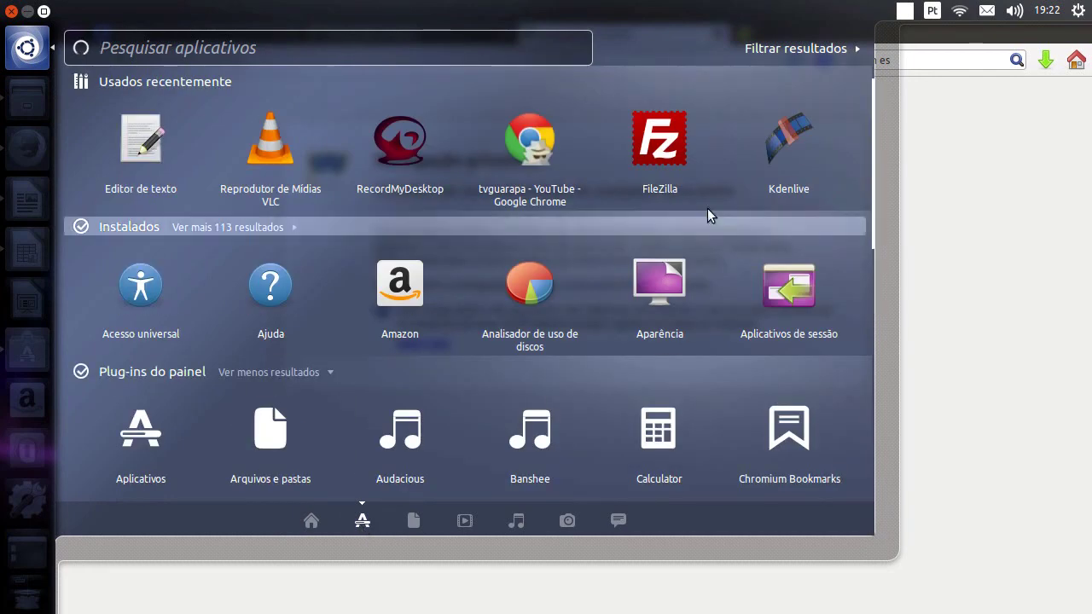
left_click(831, 51)
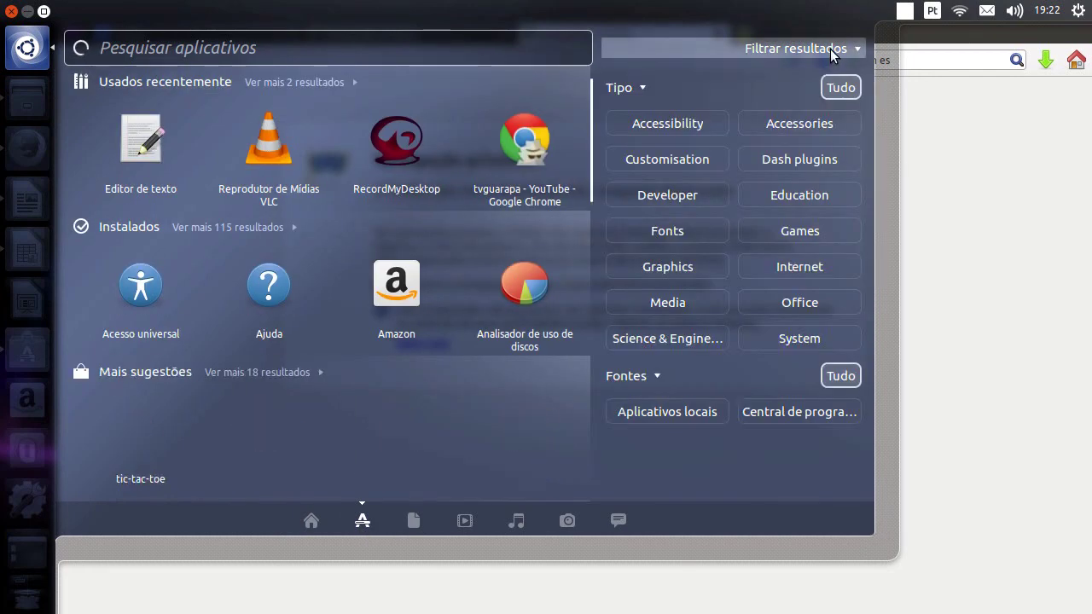
left_click(687, 128)
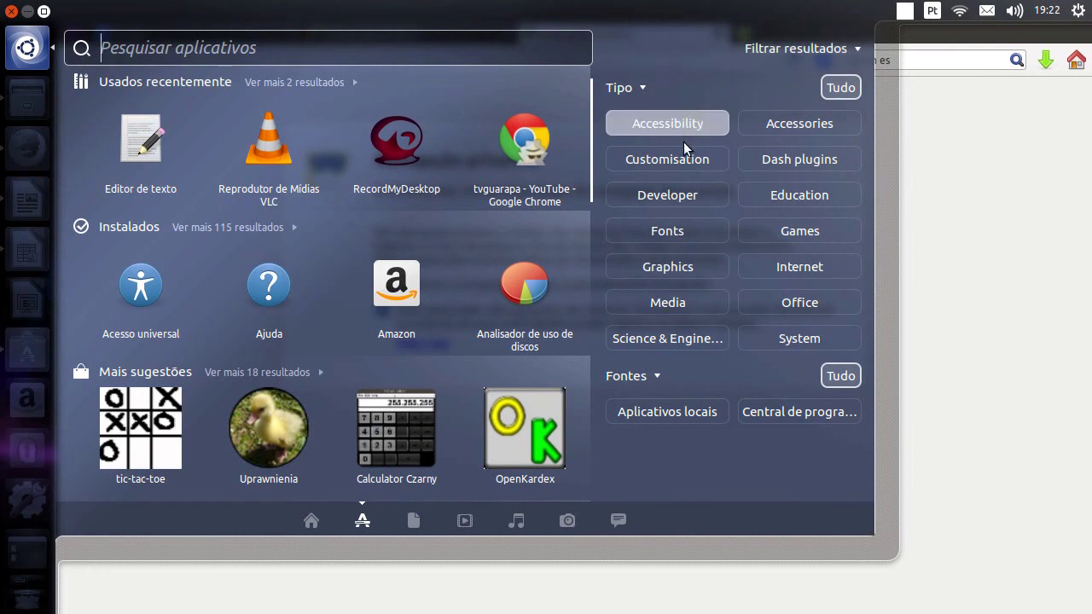
left_click(701, 269)
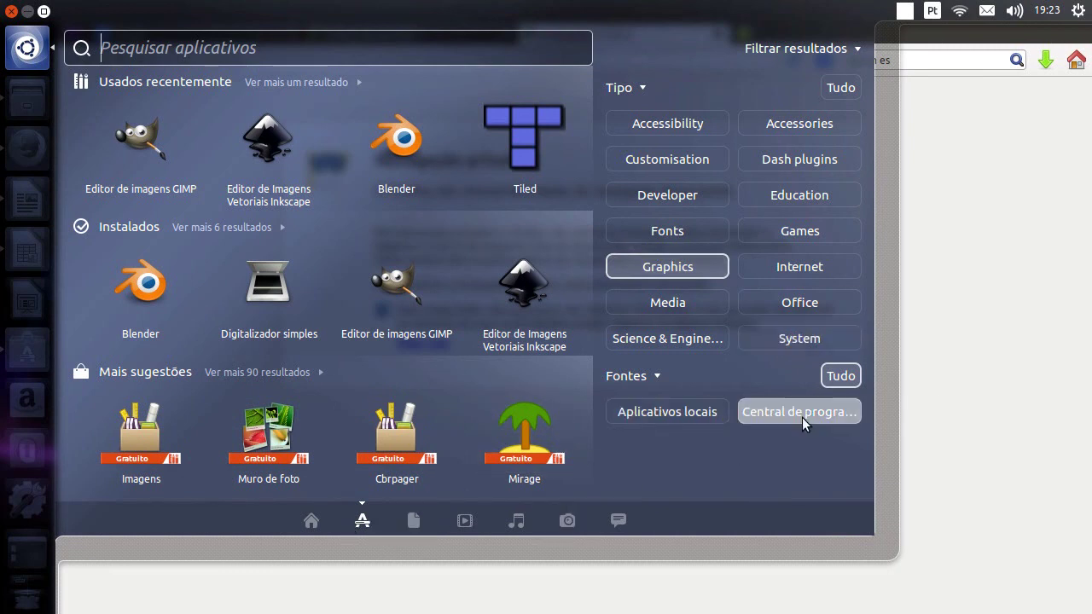
left_click(924, 331)
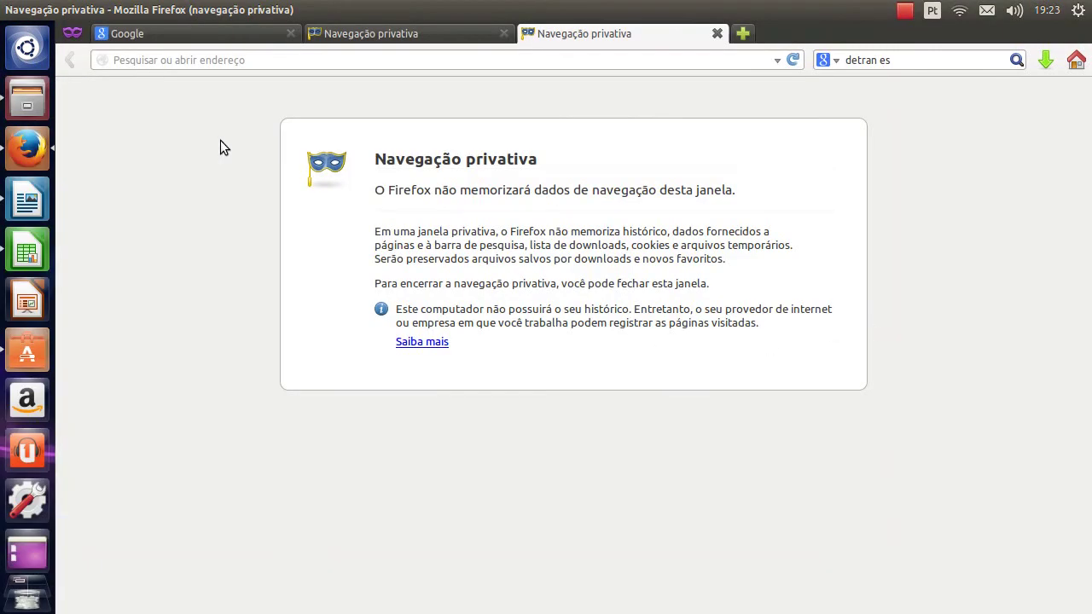
left_click(31, 65)
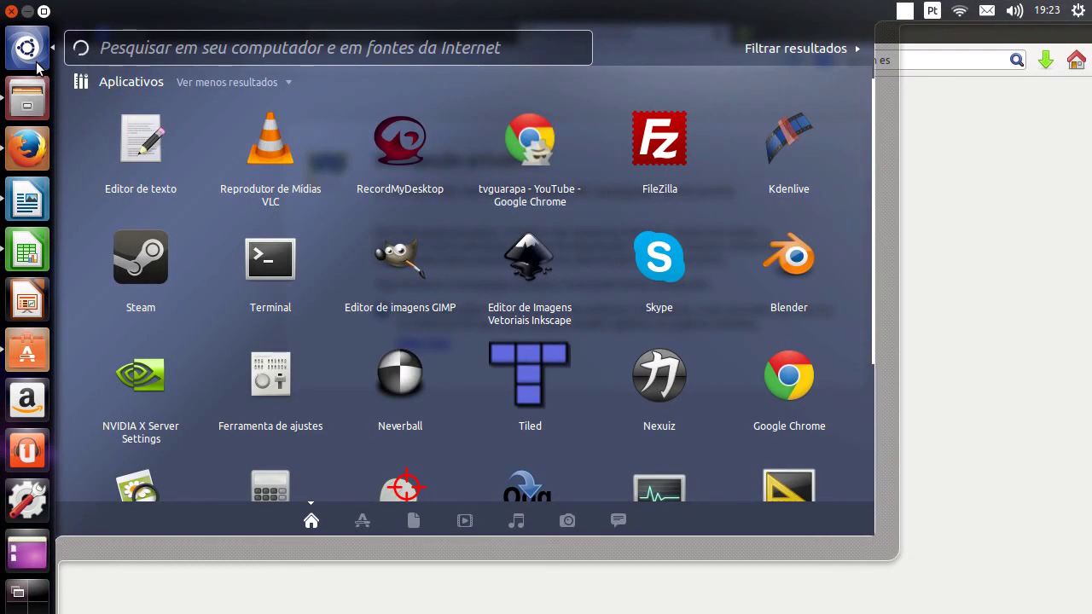
left_click(37, 70)
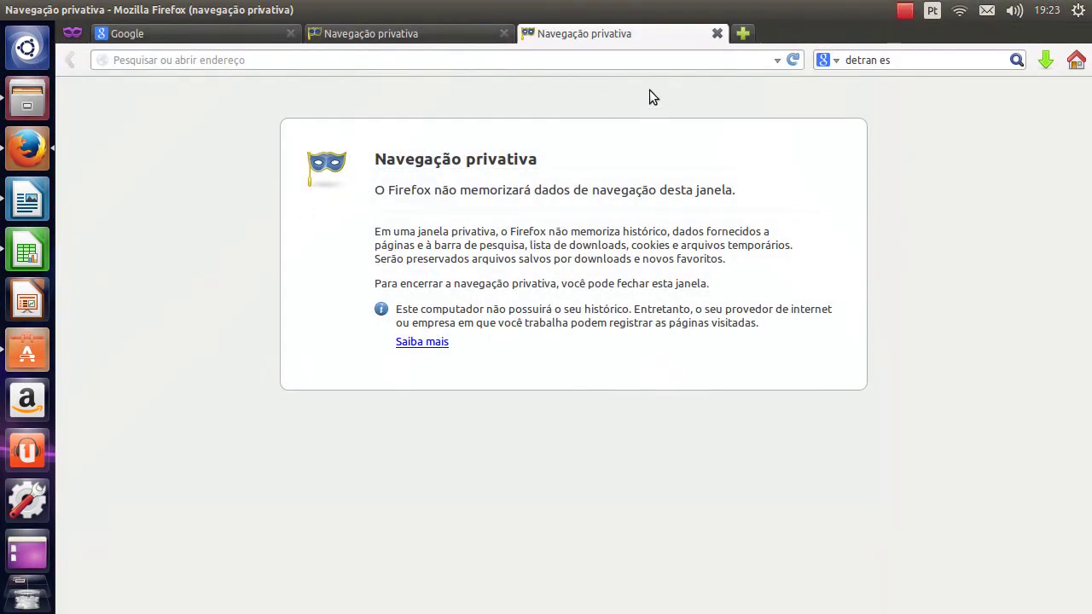
Close the current private browsing tab, show the Google tab, and minimise the open windows to reveal the desktop.
left_click(716, 34)
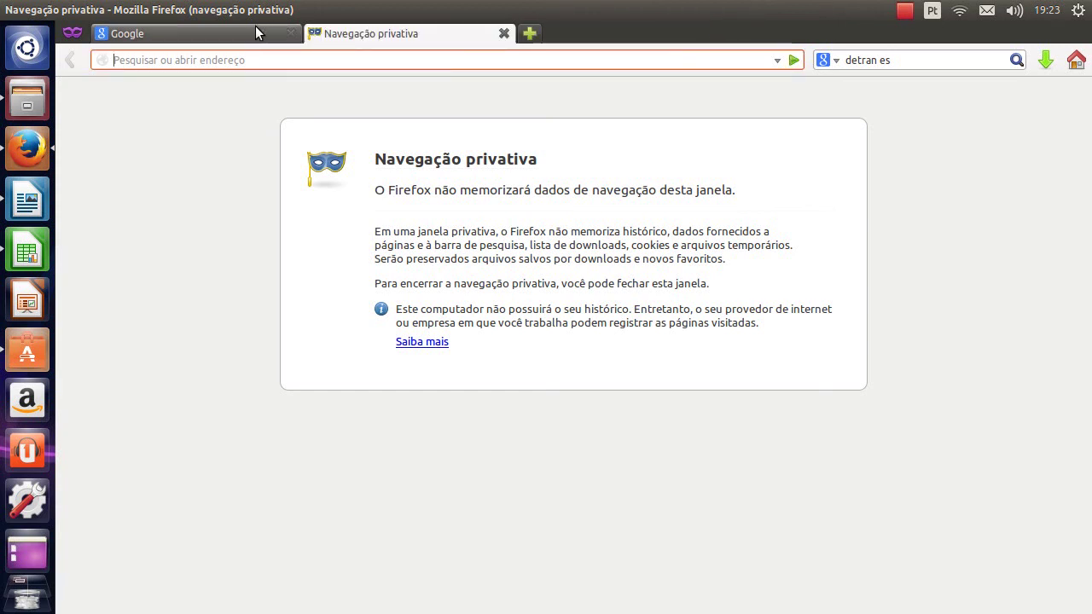
left_click(256, 32)
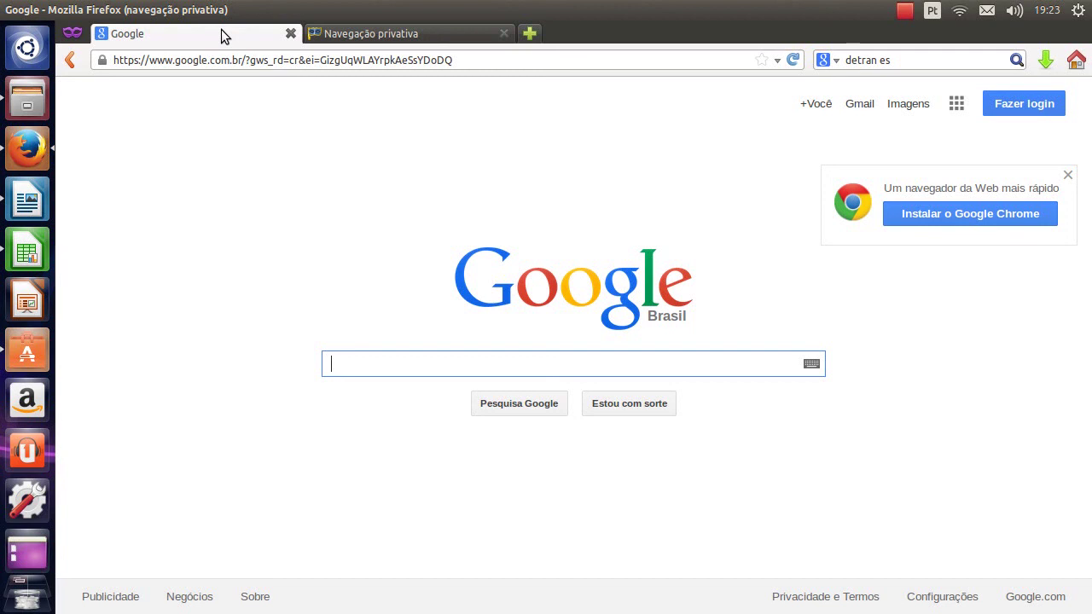
key("alt+Tab")
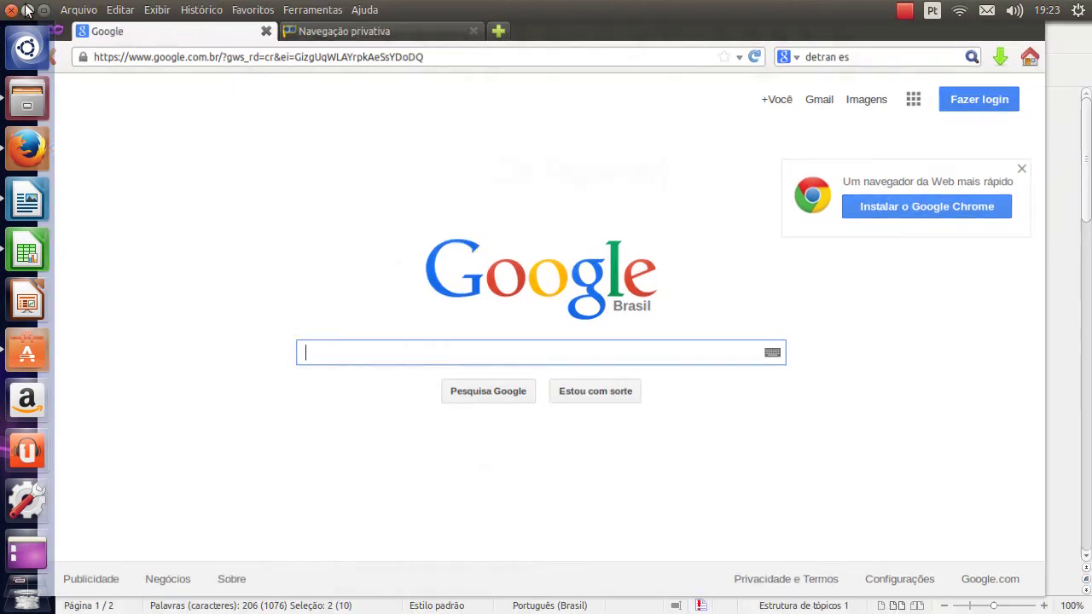
left_click(40, 5)
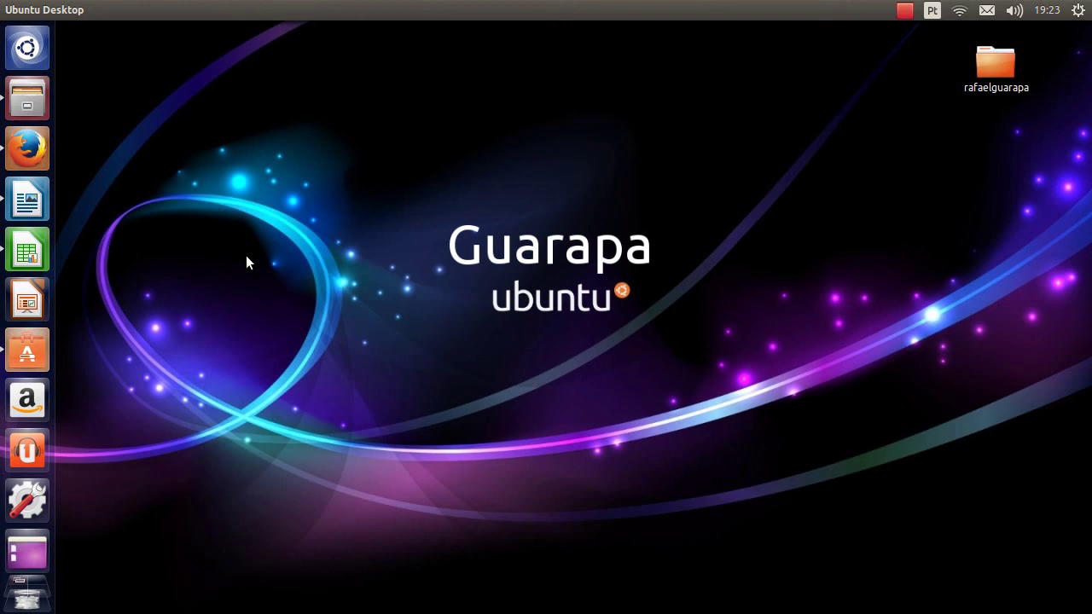
Open the Ubuntu Software Center (Central de programas do Ubuntu) and close its window again.
left_click(32, 350)
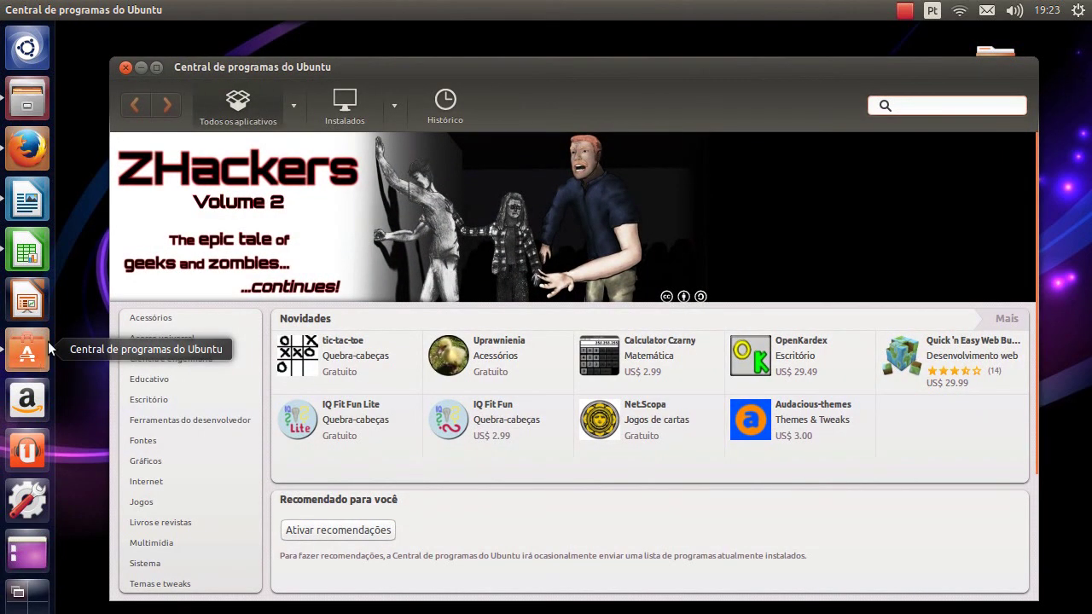
left_click(126, 67)
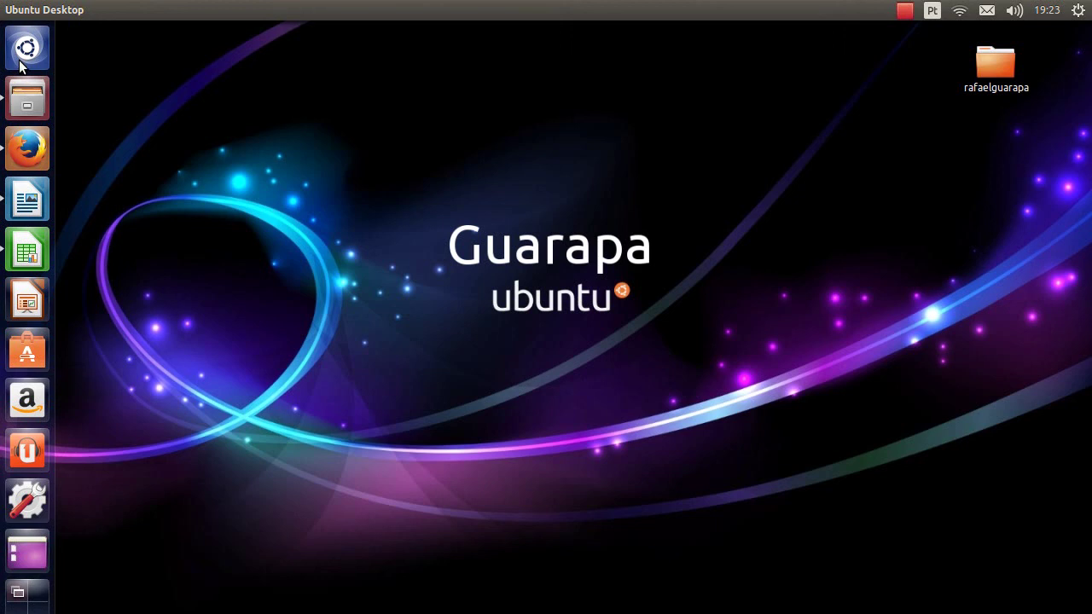
Find Central de programas do Ubuntu by searching the Dash for central, open it, and move its window slightly higher.
left_click(20, 63)
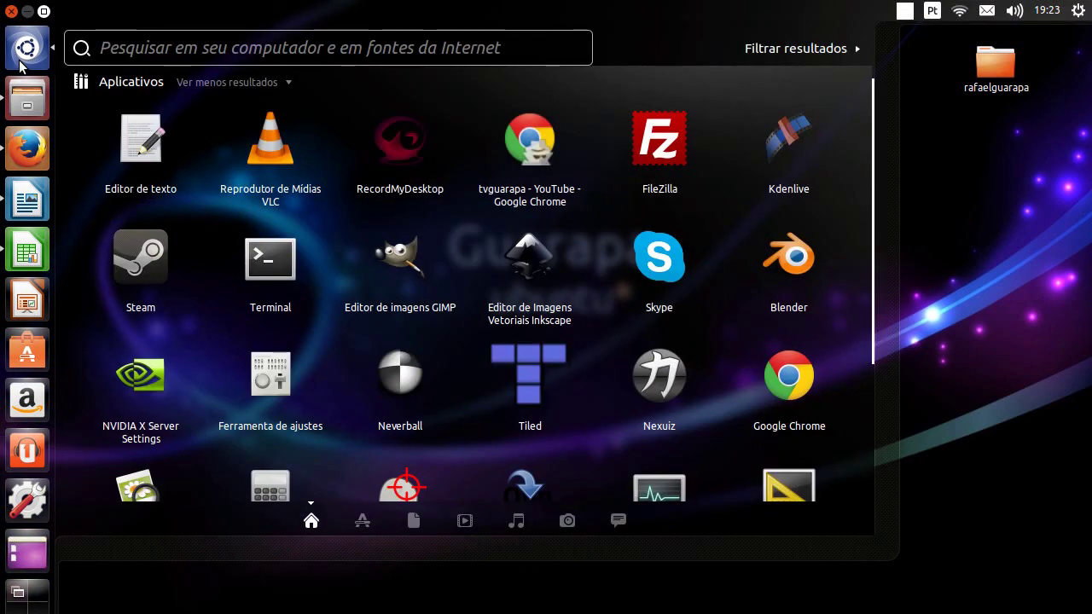
type("c")
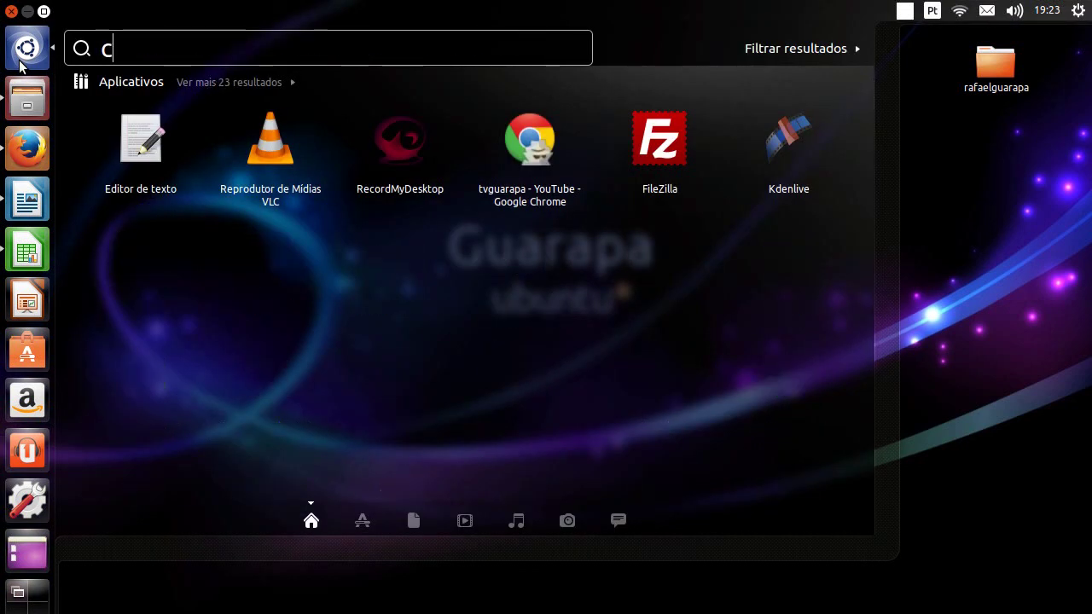
type("entral")
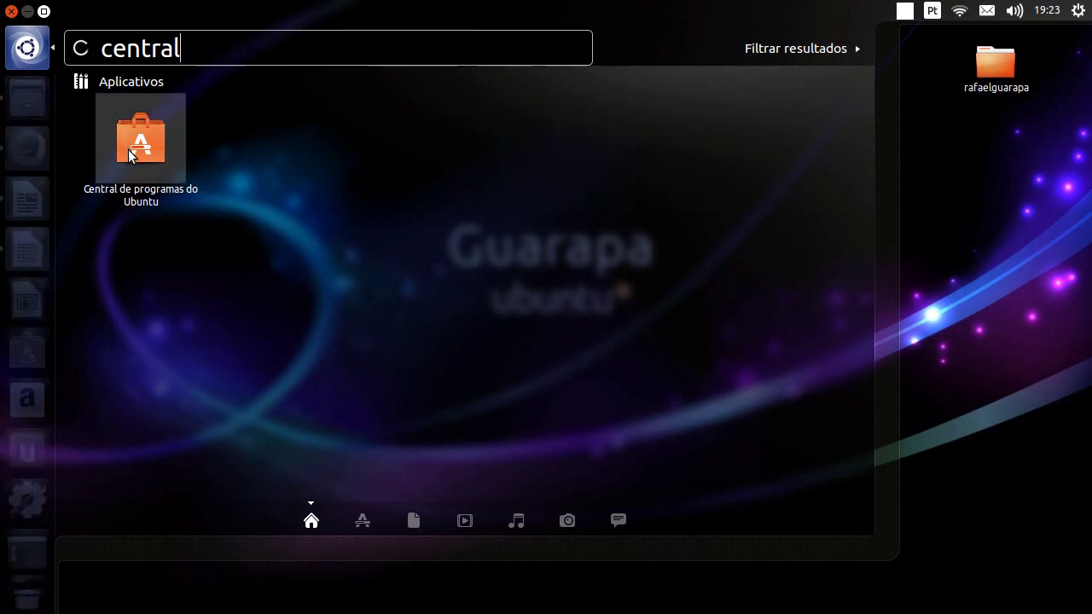
left_click(132, 147)
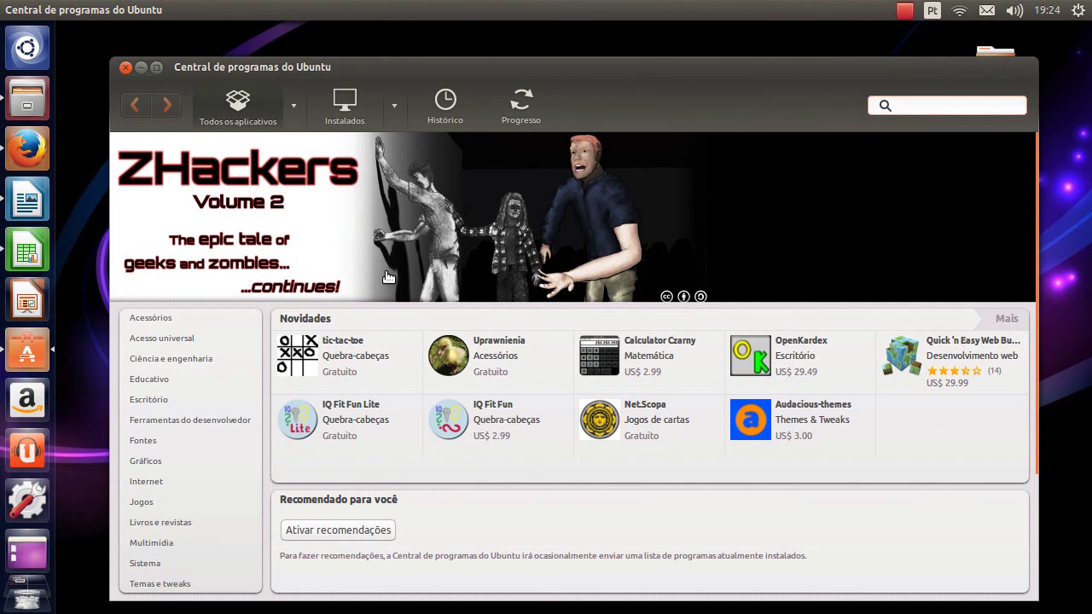
left_click_drag(546, 79, 544, 57)
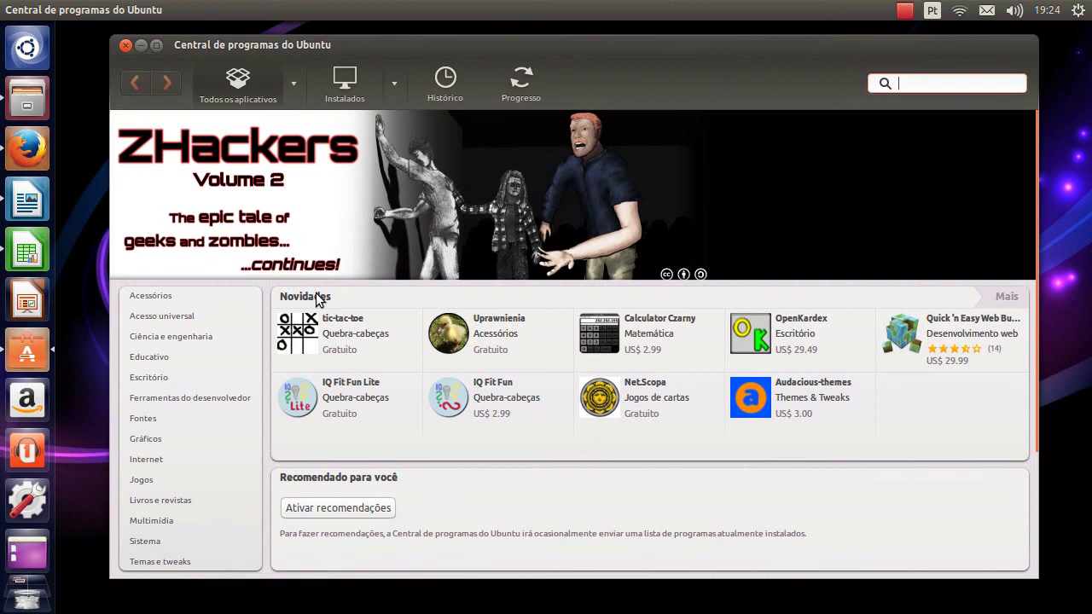
Browse the application list of the Acessórios category.
left_click(148, 296)
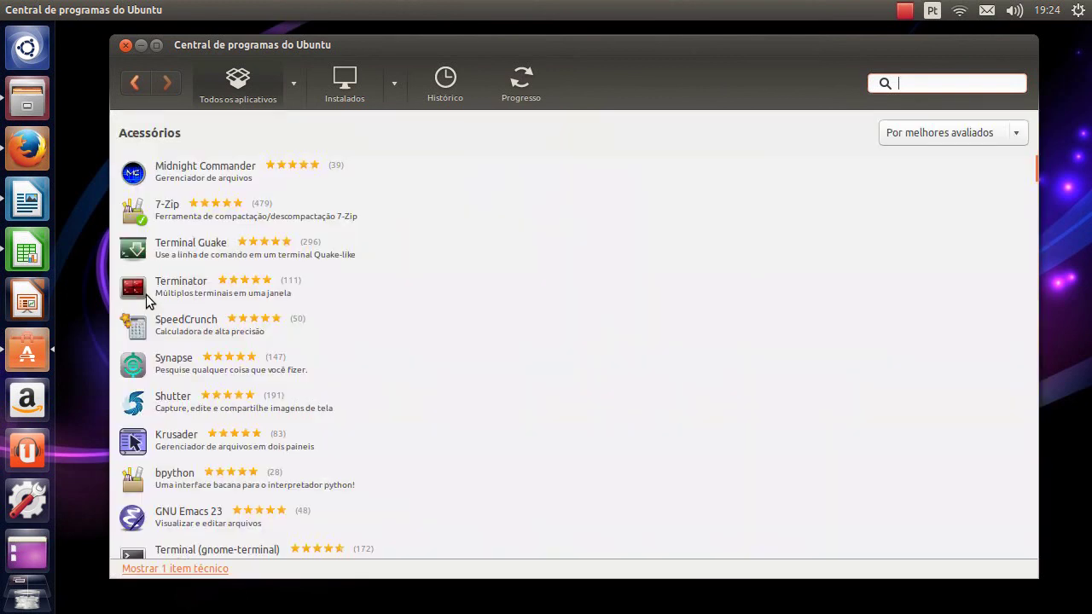
scroll(236, 246, "down", 3)
scroll(236, 246, "down", 5)
scroll(235, 248, "up", 7)
Open the detailed information for 7-Zip and review its description, optional extensions and version details.
left_click(182, 220)
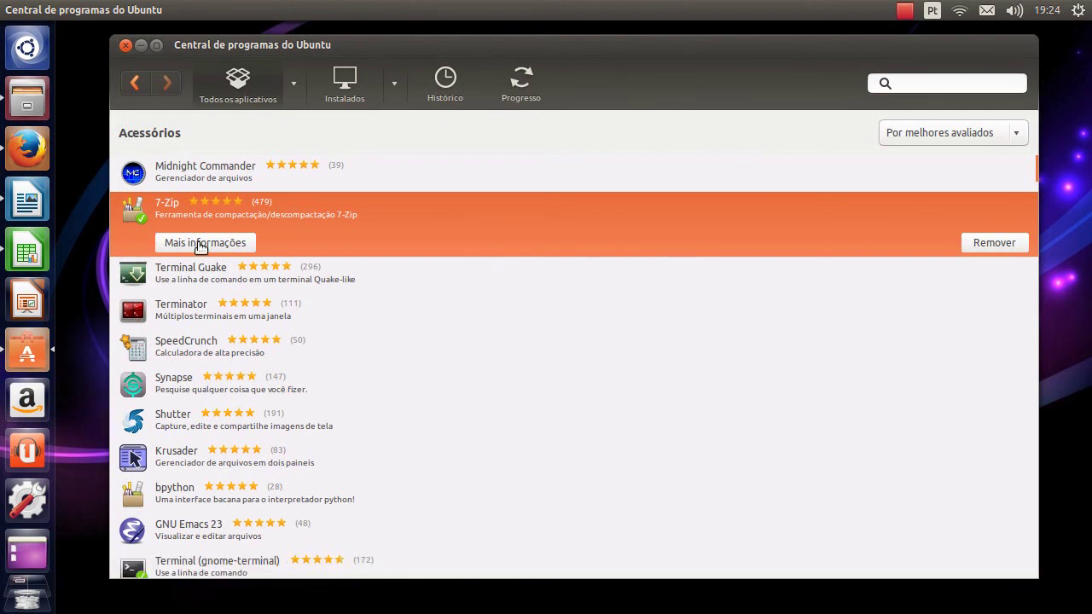
left_click(198, 244)
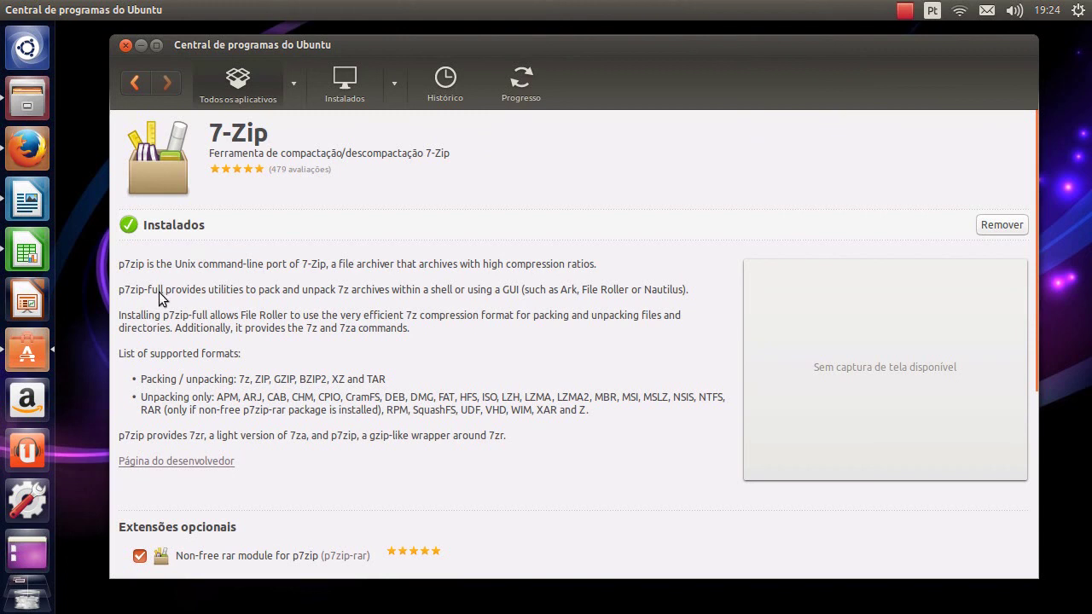
scroll(170, 324, "down", 1)
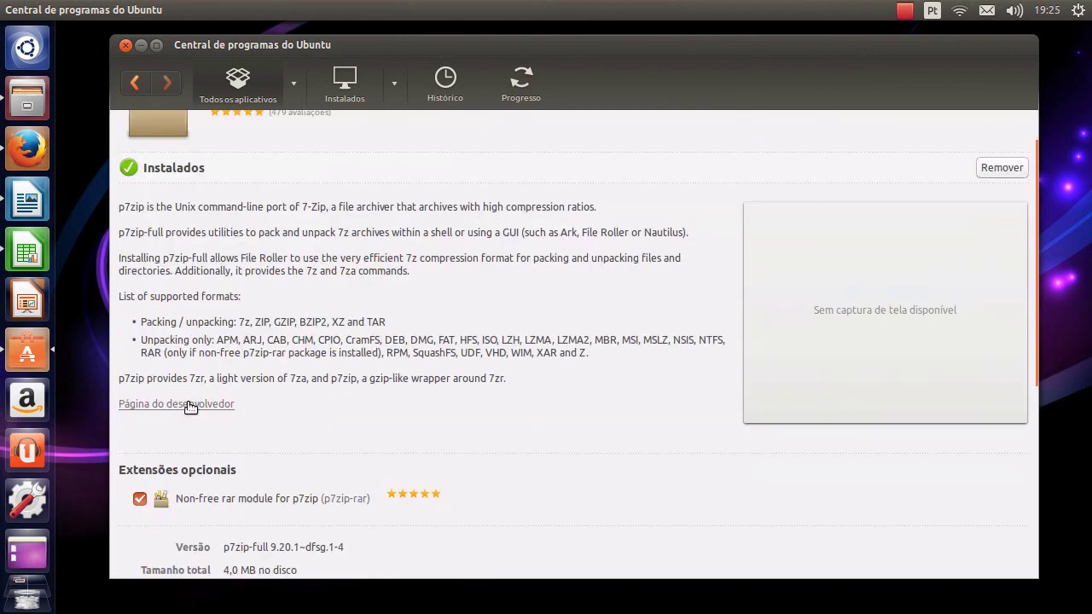
scroll(187, 407, "down", 2)
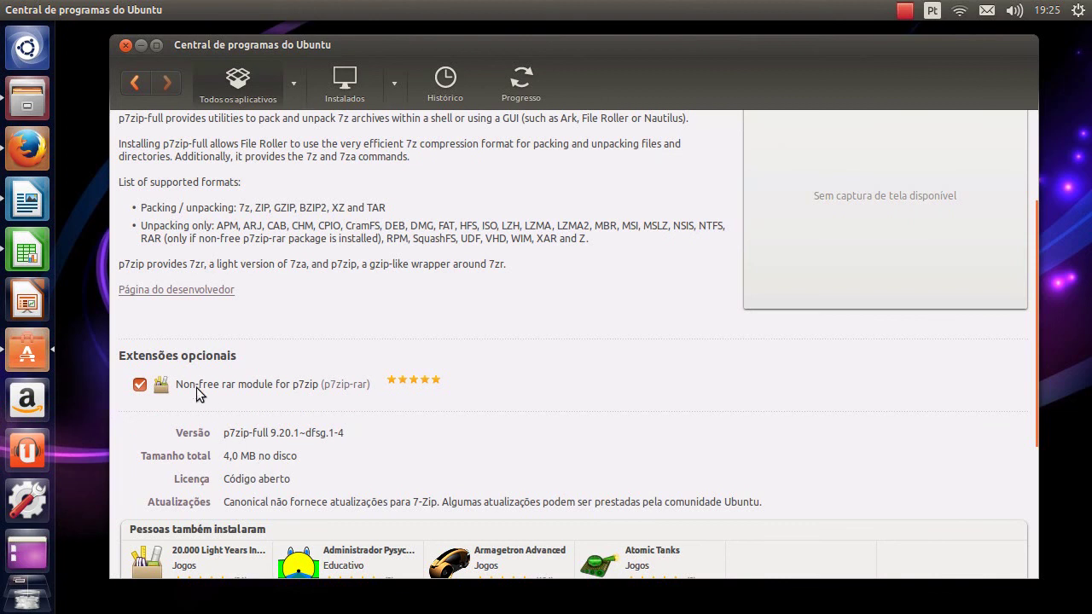
scroll(202, 390, "up", 3)
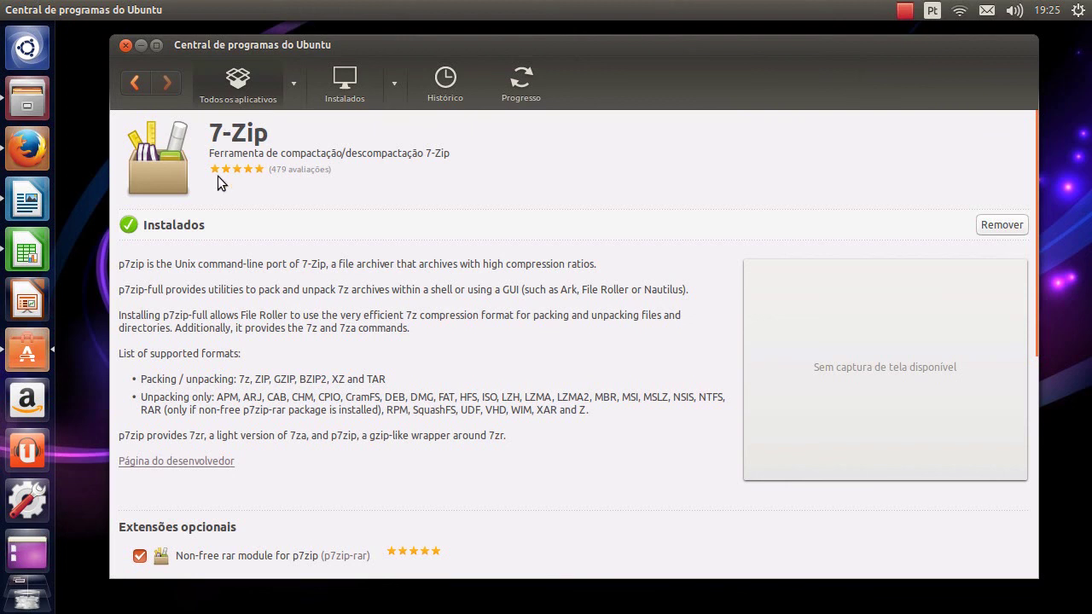
Examine the rest of the 7-Zip page, covering its optional RAR module, version details and related applications.
scroll(263, 418, "down", 5)
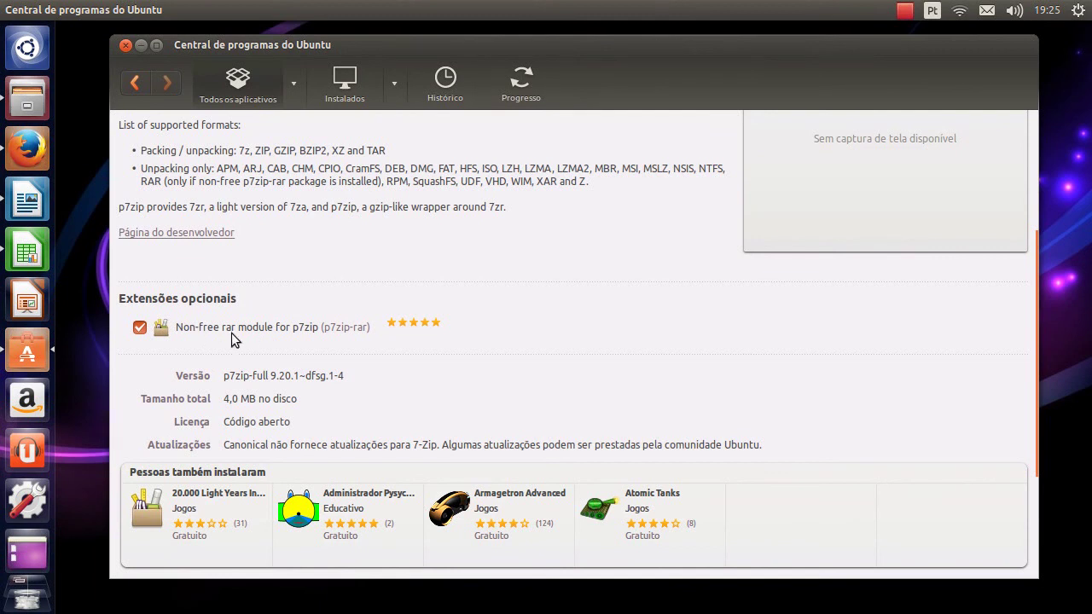
scroll(183, 419, "down", 4)
scroll(898, 267, "up", 1)
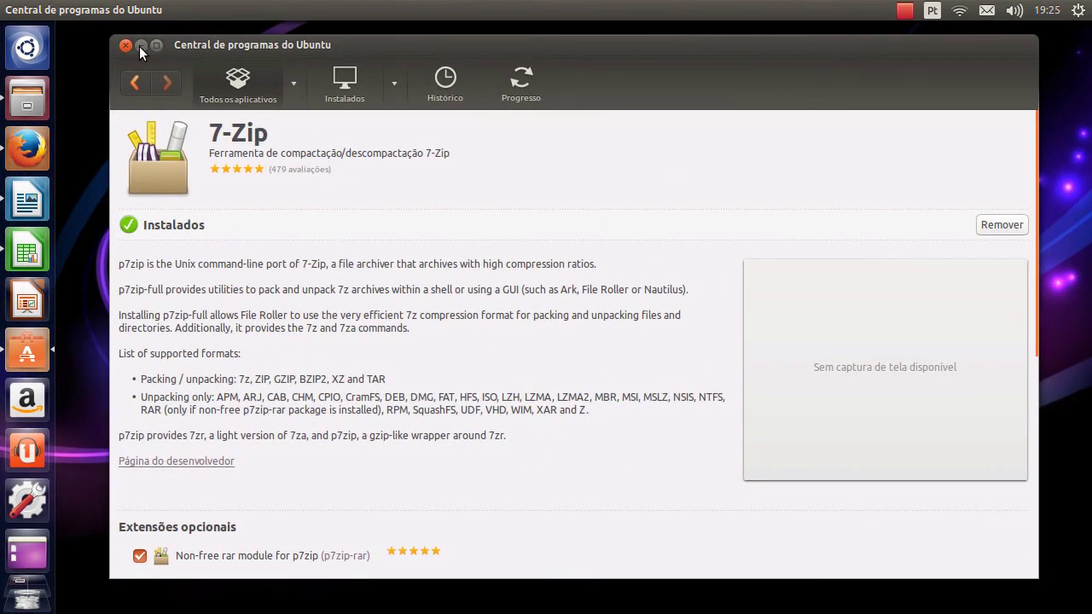
Minimize the Software Center window and move the folder on the desktop closer to the wallpaper's centre.
left_click(140, 45)
left_click_drag(999, 80, 733, 165)
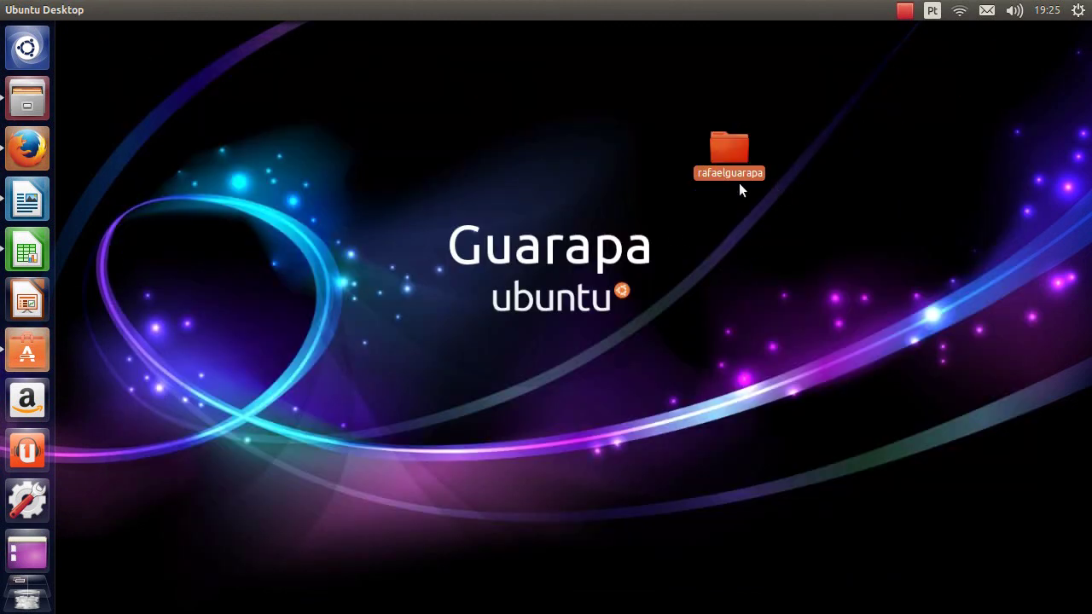
Compress the folder on the desktop into a .zip archive with the same name, saved in Desktop.
right_click(726, 147)
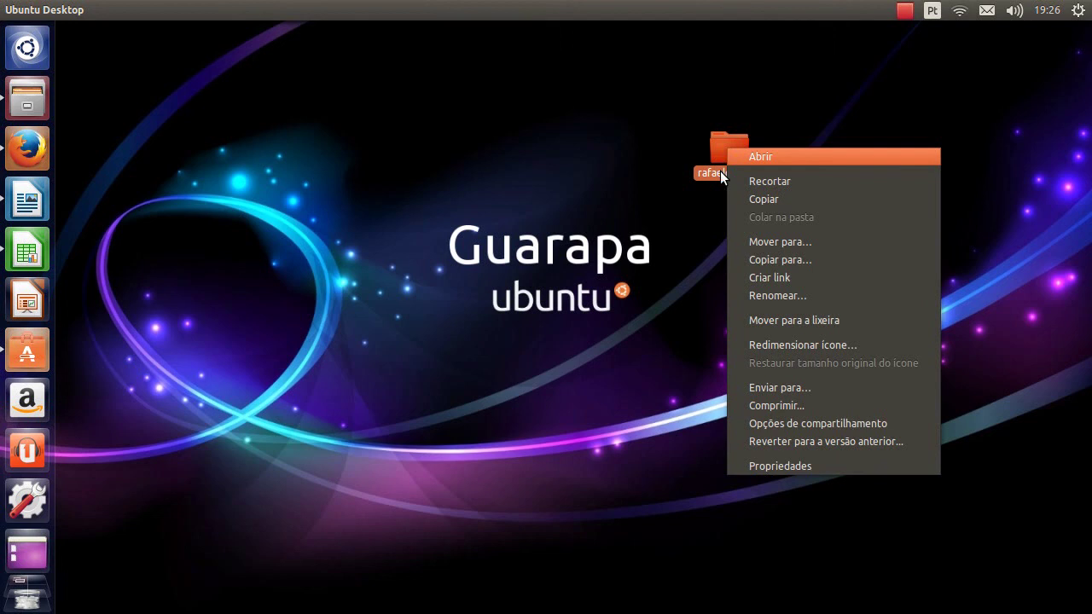
left_click(814, 408)
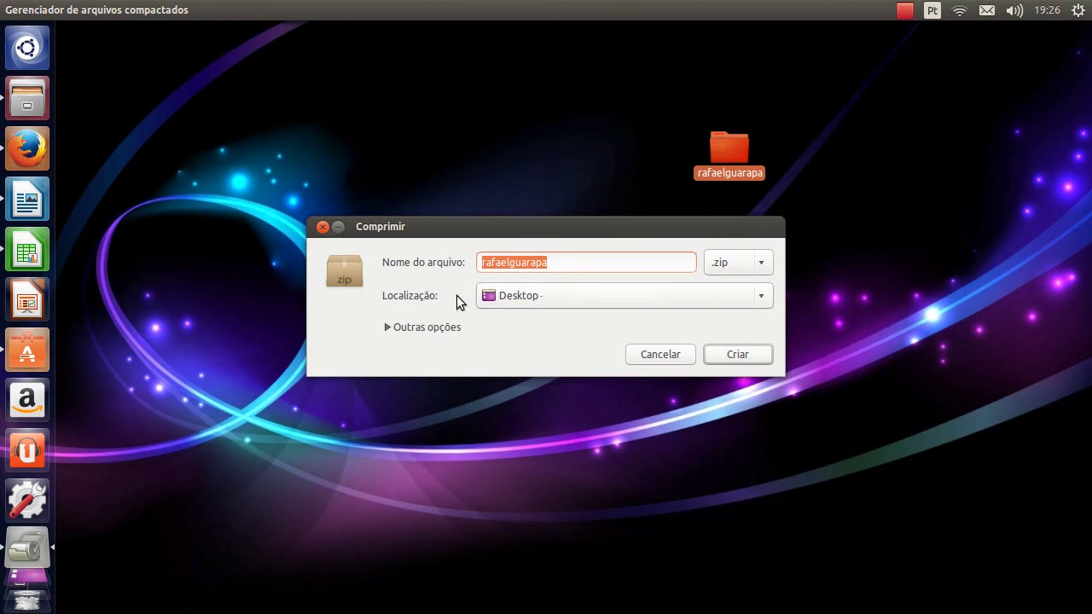
left_click(731, 266)
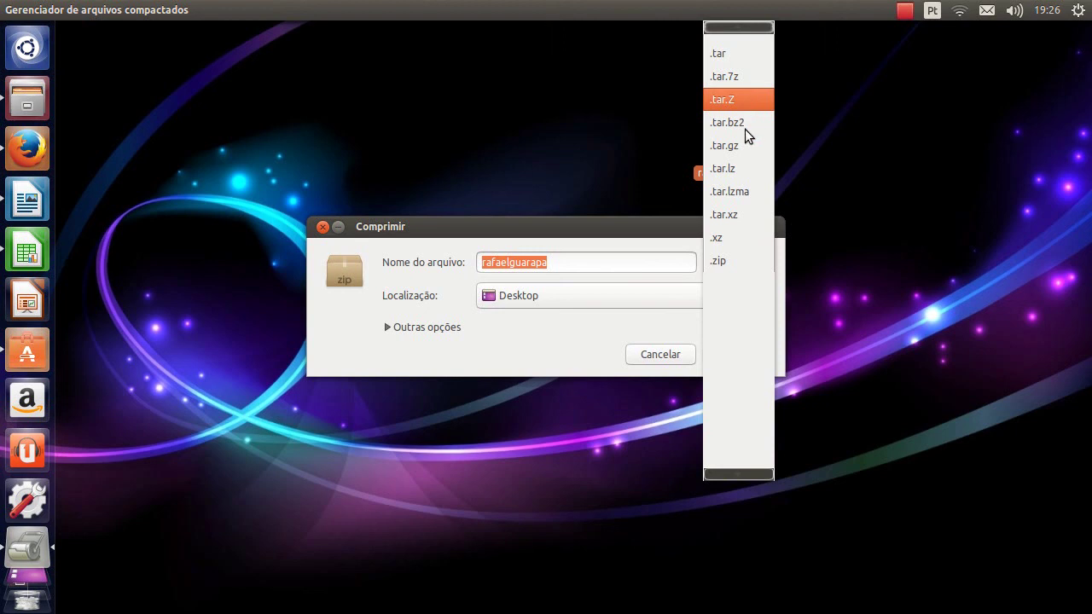
left_click(745, 262)
left_click(753, 262)
left_click(755, 265)
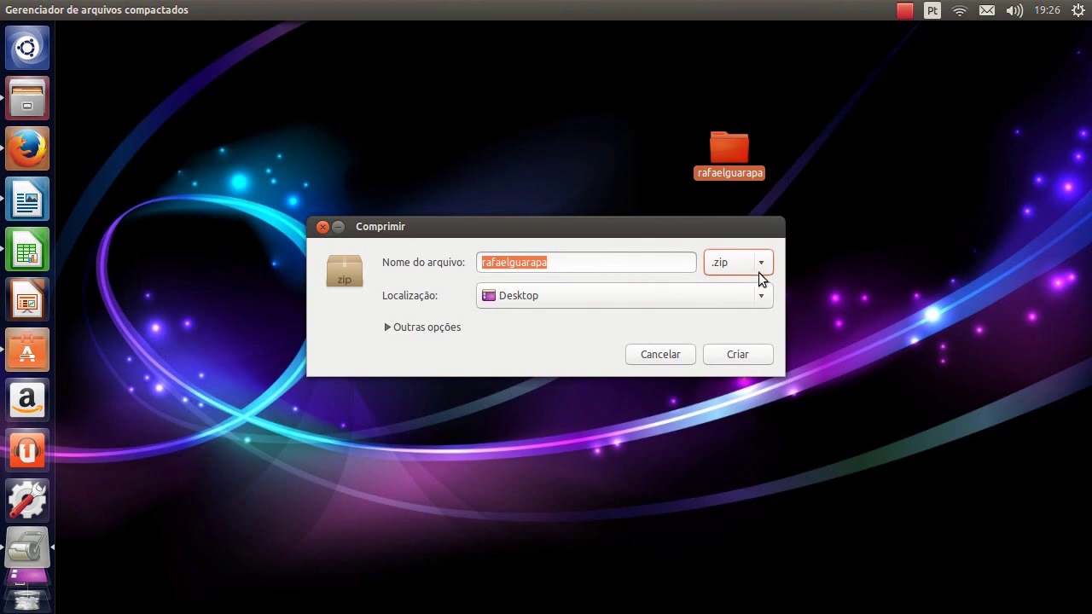
left_click(749, 352)
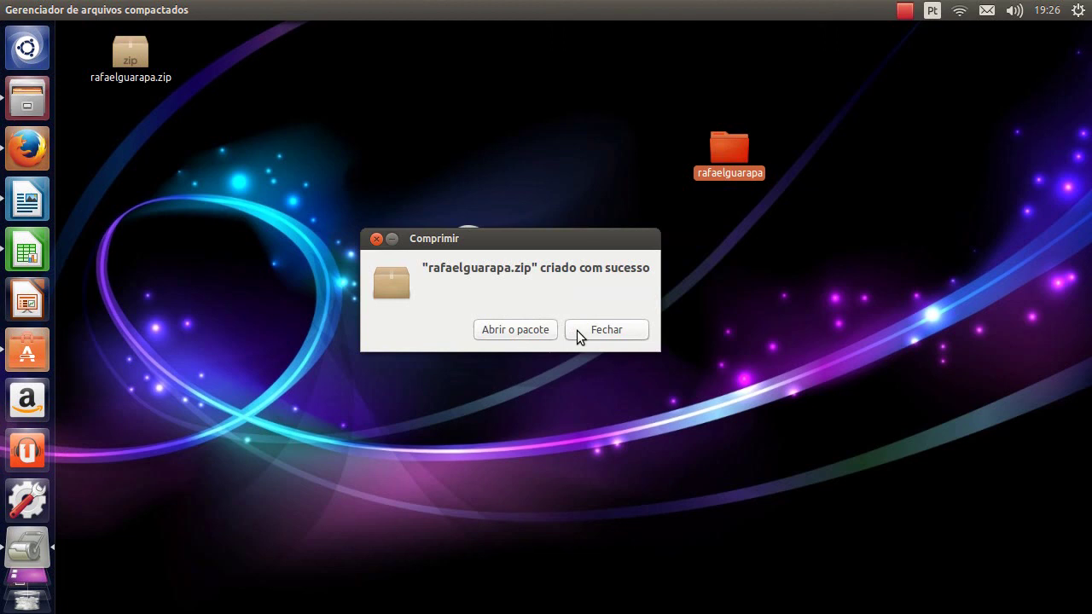
left_click(576, 331)
Place the .zip archive beneath the folder it was made from and remove the archive from the desktop.
left_click_drag(131, 53, 749, 243)
left_click(721, 157)
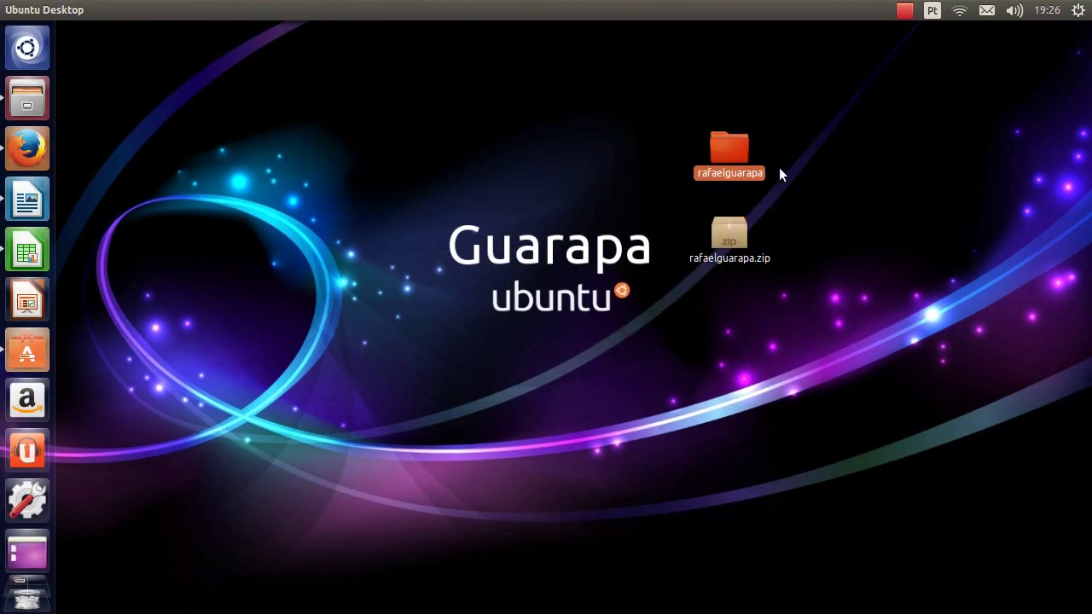
left_click(730, 226)
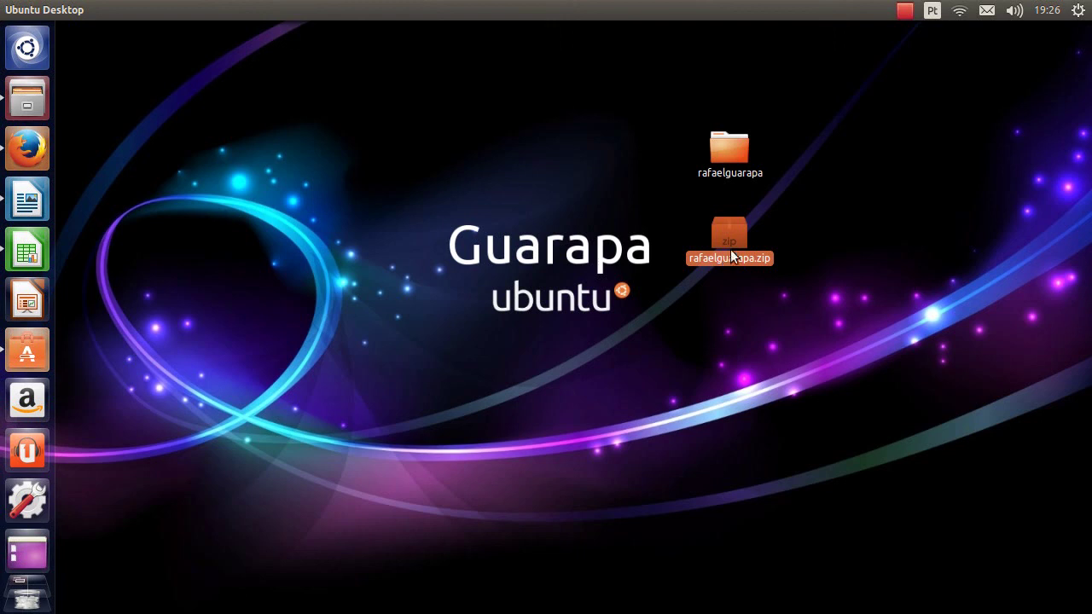
left_click_drag(739, 238, 615, 208)
left_click(616, 205)
left_click_drag(597, 137, 730, 167)
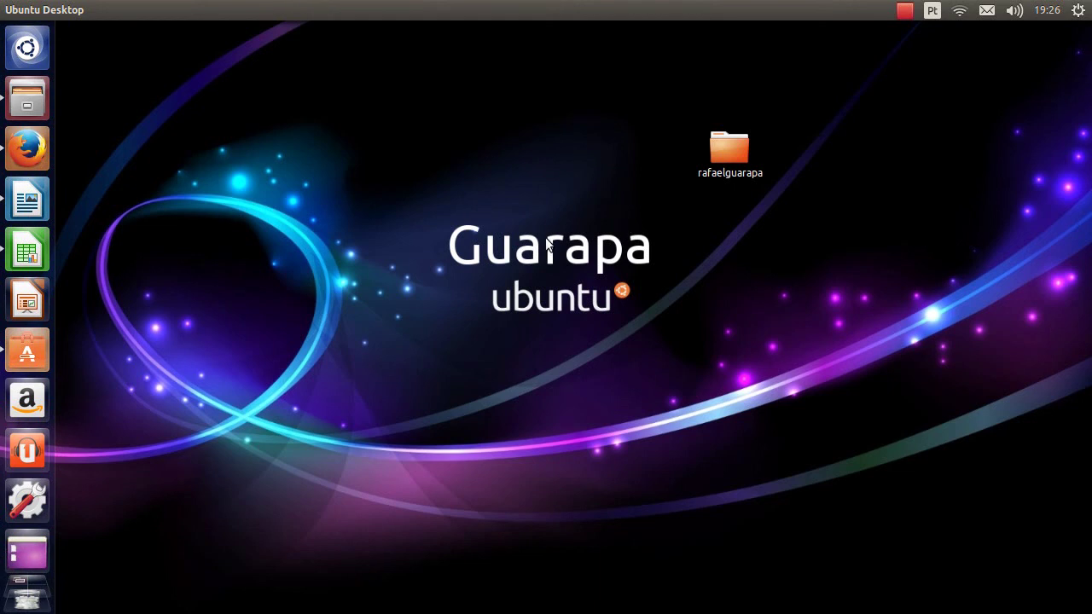
Restore the Ubuntu Software Center and return from the 7-Zip page to the home page with all applications.
left_click(27, 352)
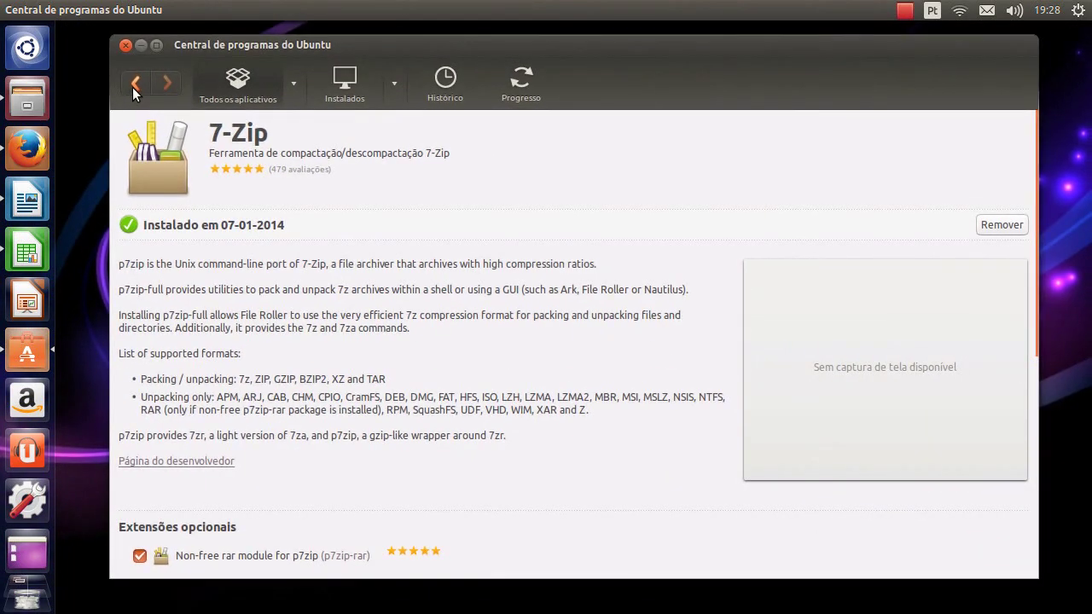
left_click(133, 87)
left_click(134, 89)
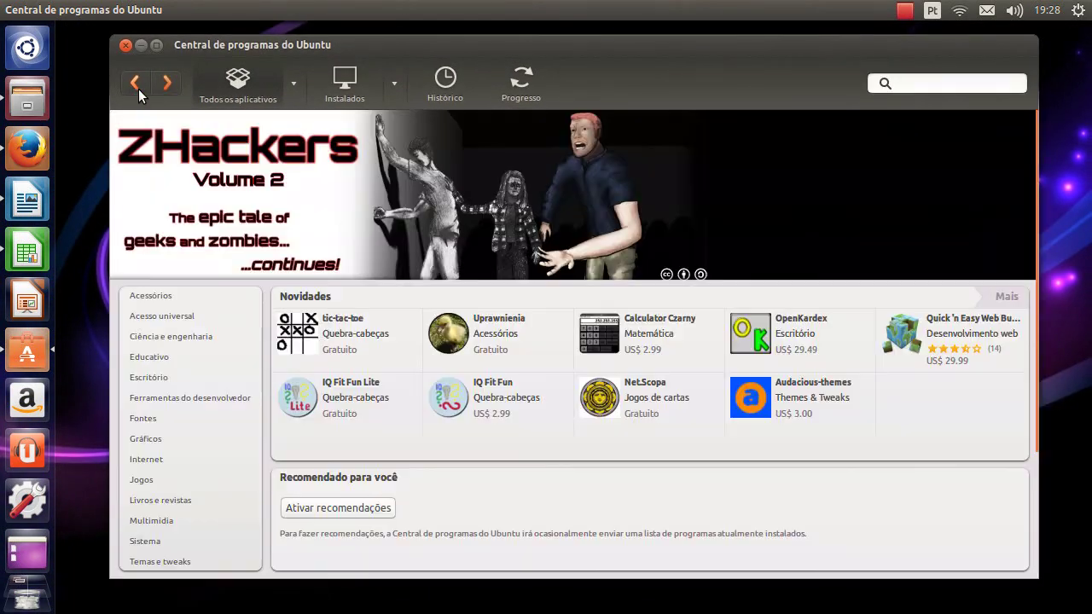
left_click(239, 86)
Search the Software Center for gimp and select the Editor de imagens GIMP entry.
left_click(947, 87)
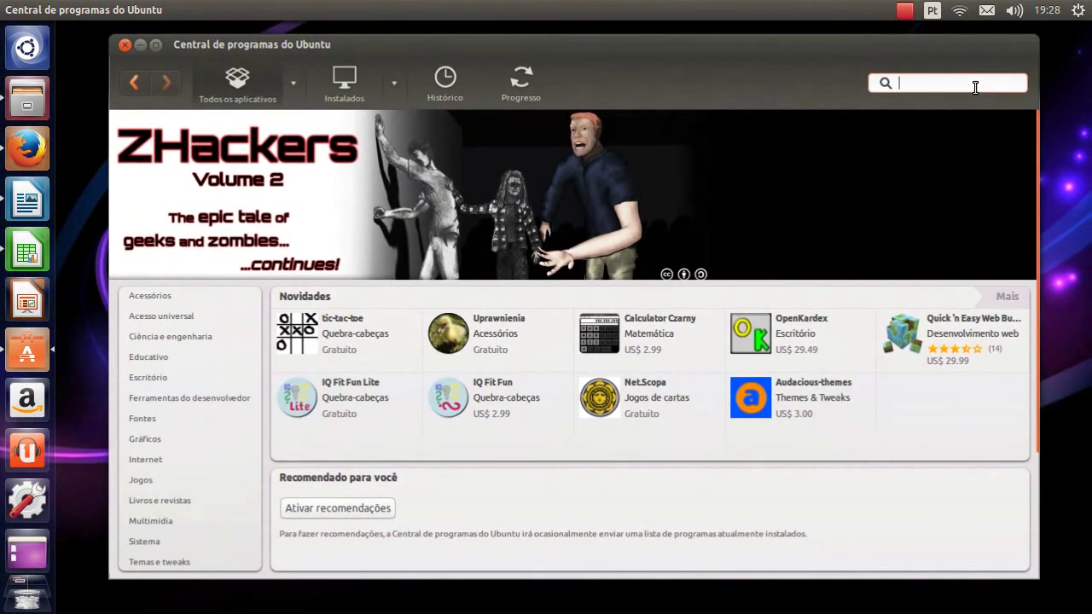
type("gimp")
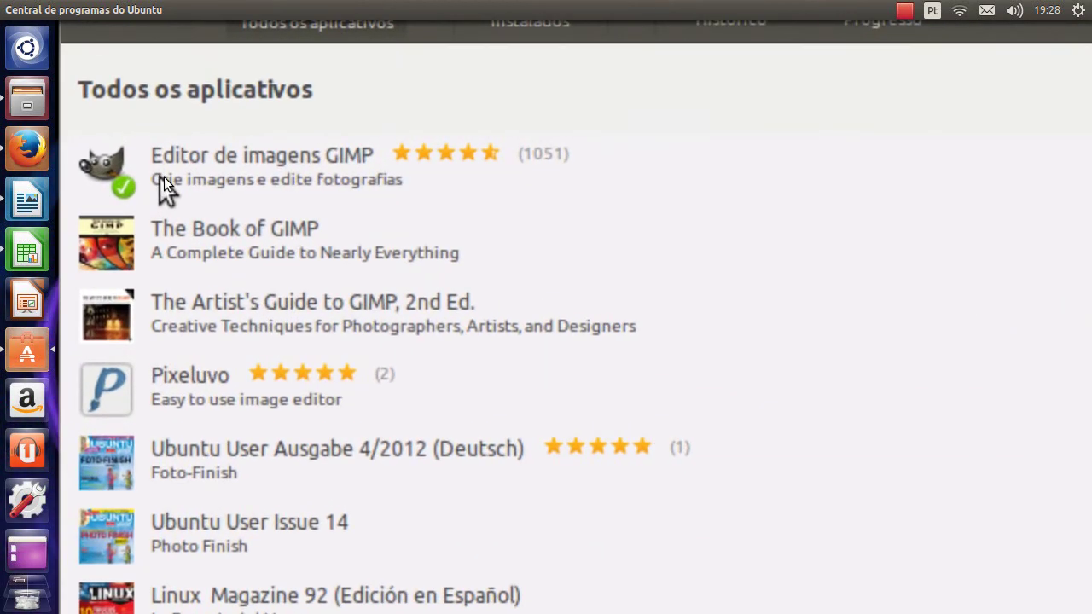
left_click(717, 175)
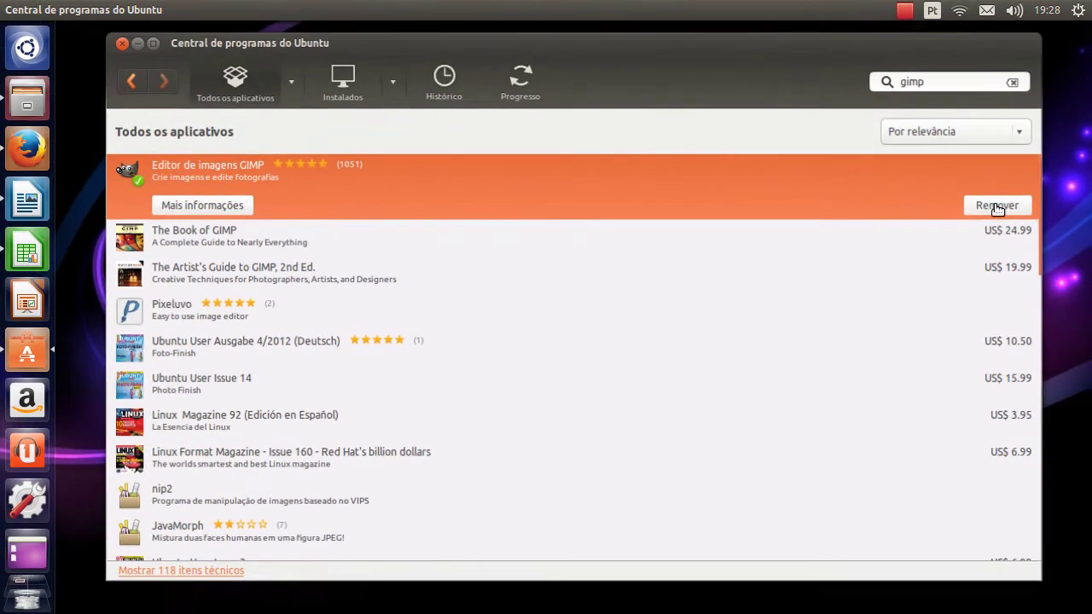
Return to all applications, search for tux, and look through the matching programs.
left_click(921, 82)
left_click(209, 85)
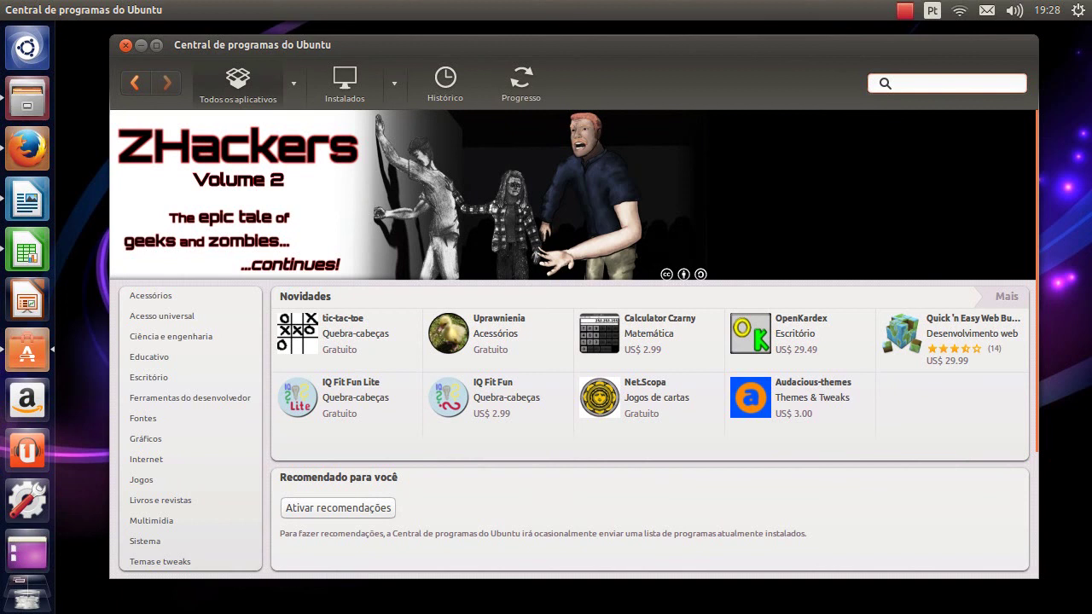
type("tux")
scroll(933, 87, "up", 5)
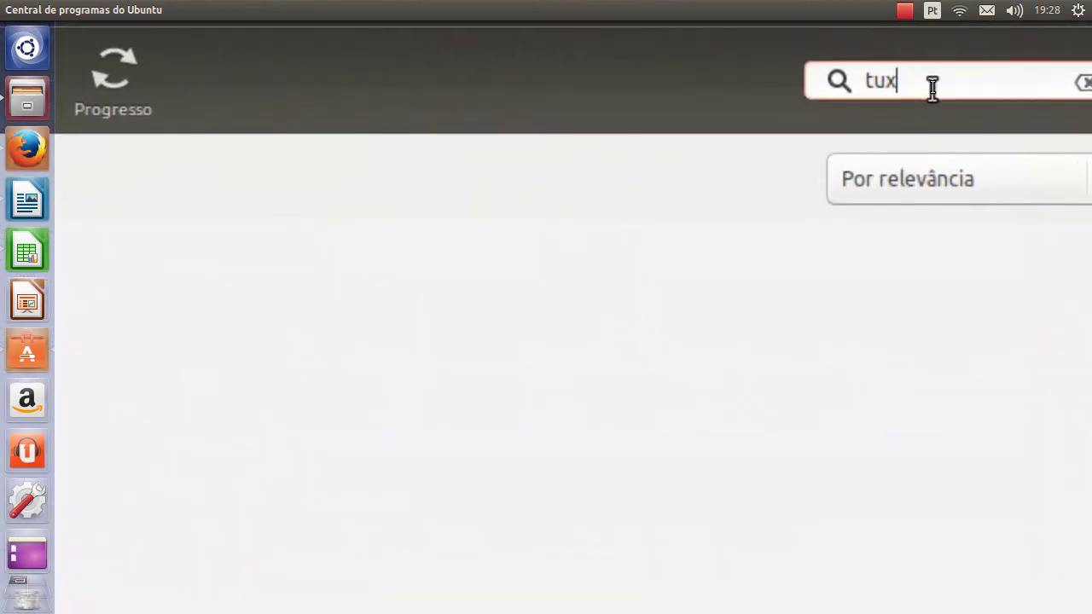
scroll(932, 87, "down", 1)
scroll(933, 87, "down", 4)
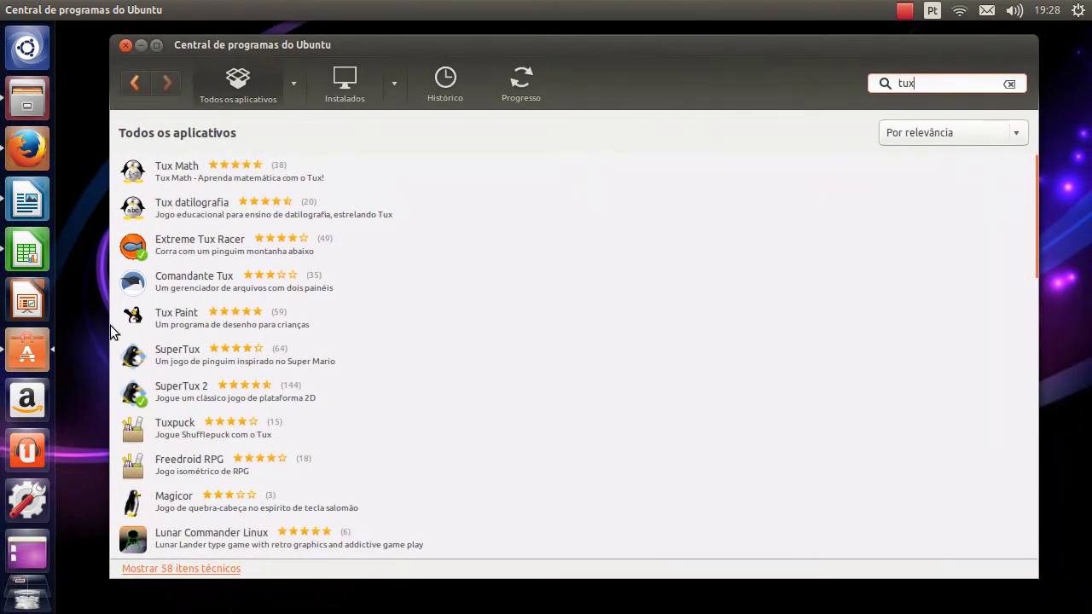
scroll(119, 325, "up", 5)
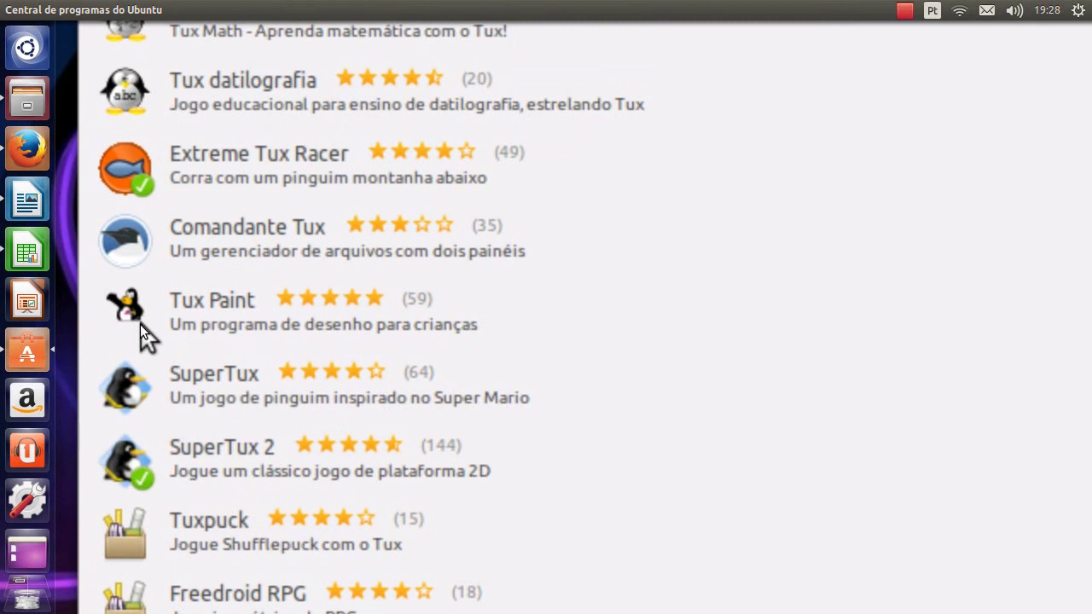
Start installing Tux Paint from the search results, authorizing the installation with the account password.
left_click(140, 324)
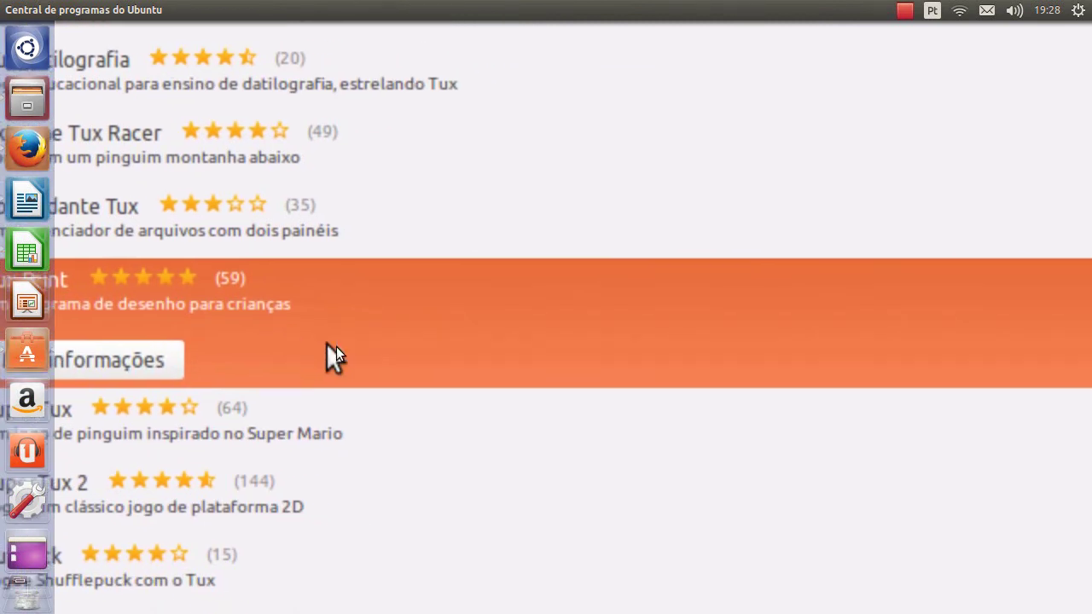
scroll(334, 357, "down", 5)
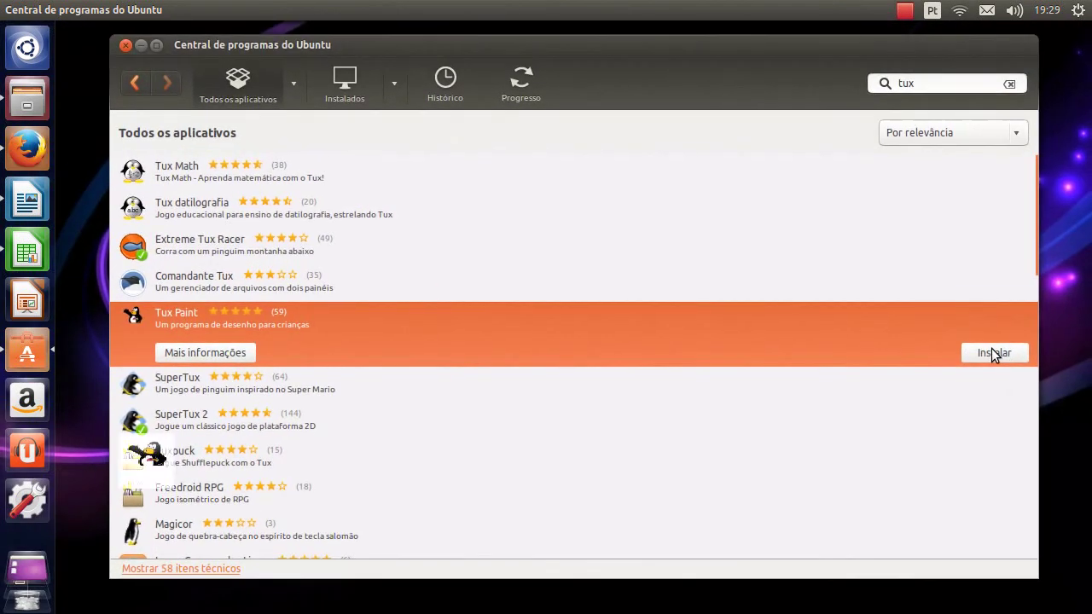
left_click(1011, 358)
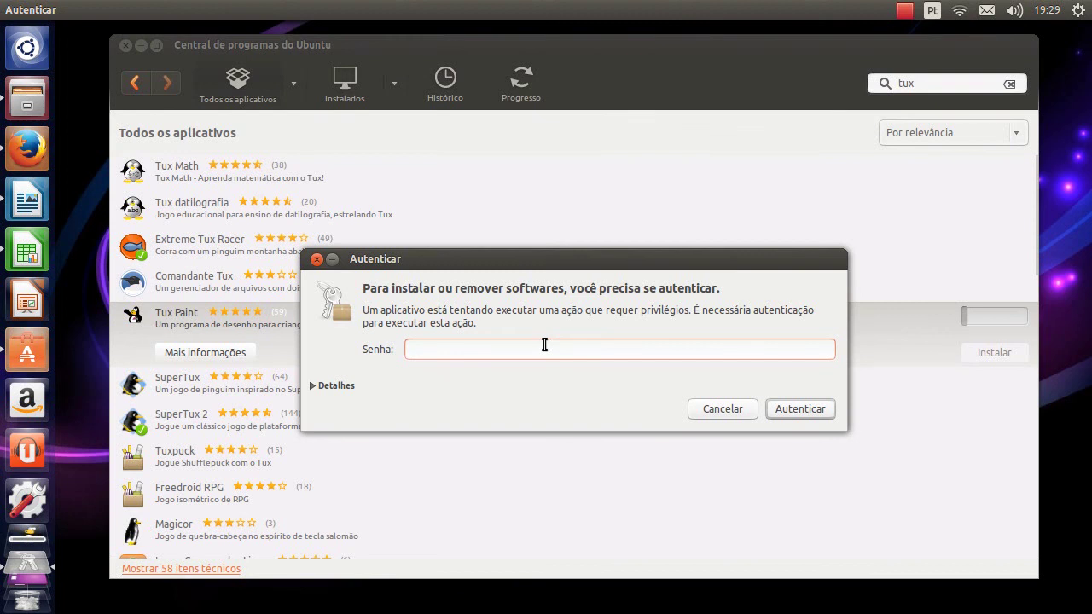
type("*********")
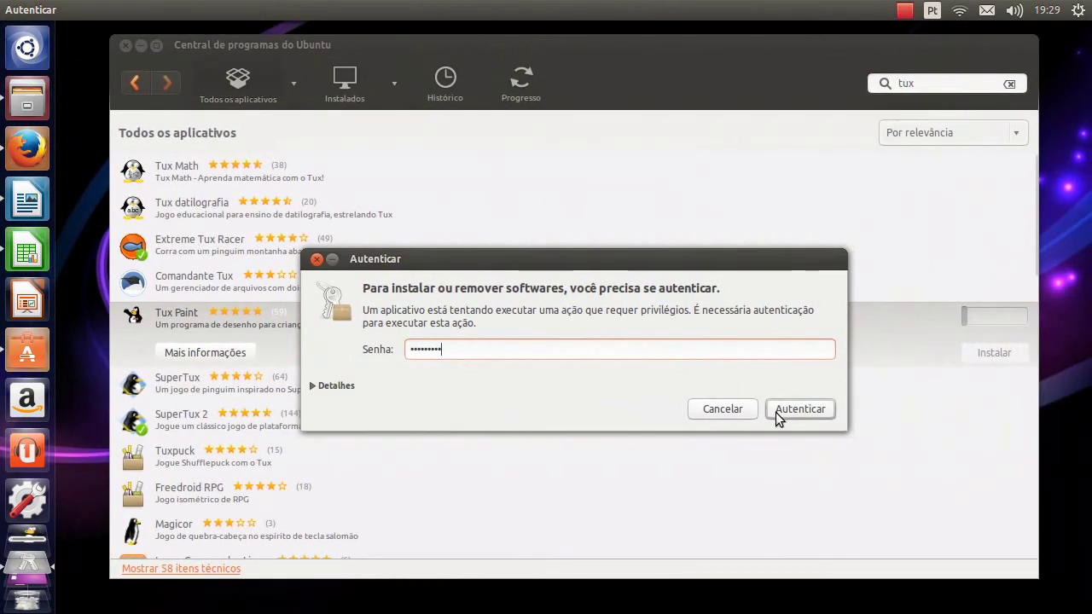
left_click(785, 414)
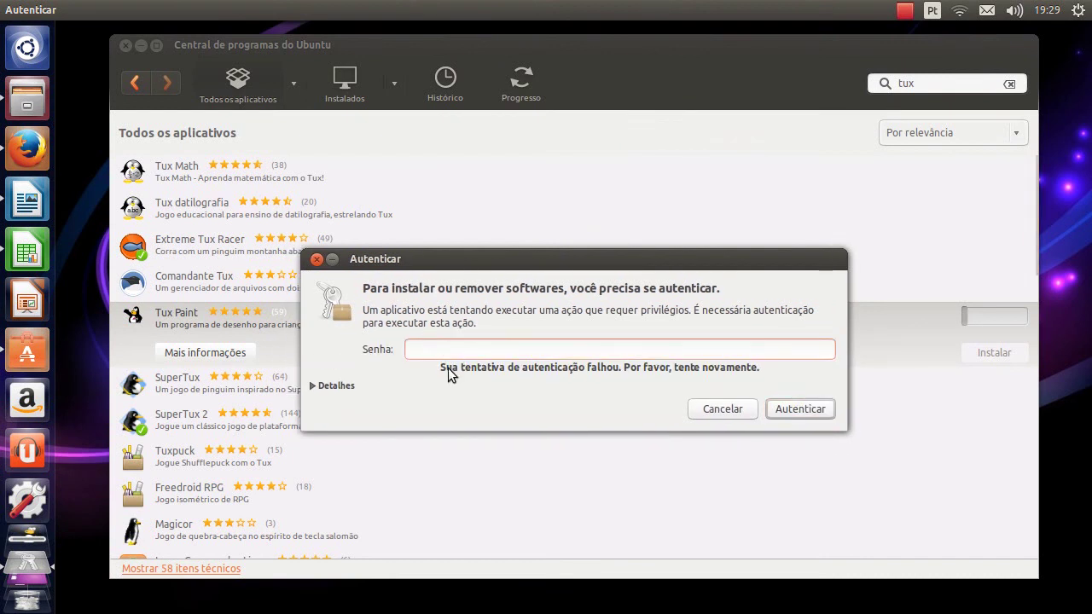
type("•••••••••")
left_click(789, 415)
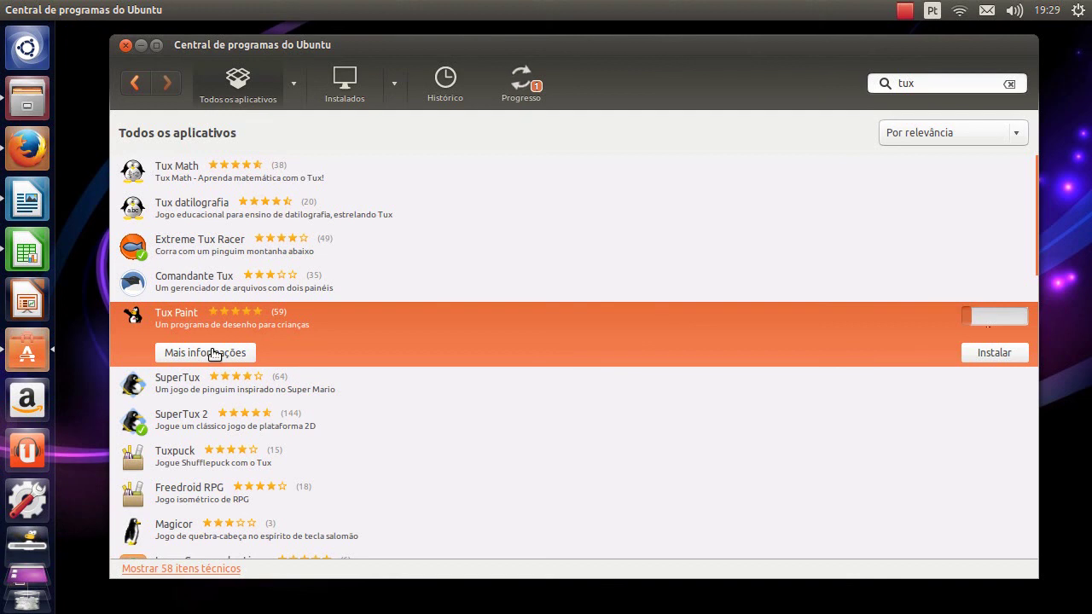
Open the detailed information for Tux Paint, view its main screenshot enlarged, and close the enlarged view.
left_click(213, 353)
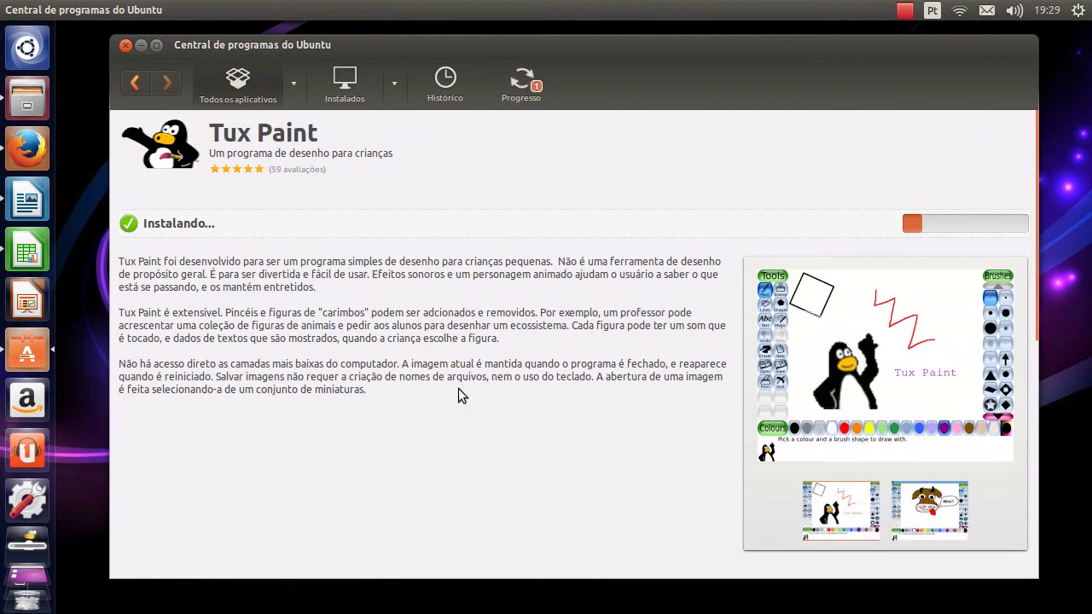
left_click(885, 341)
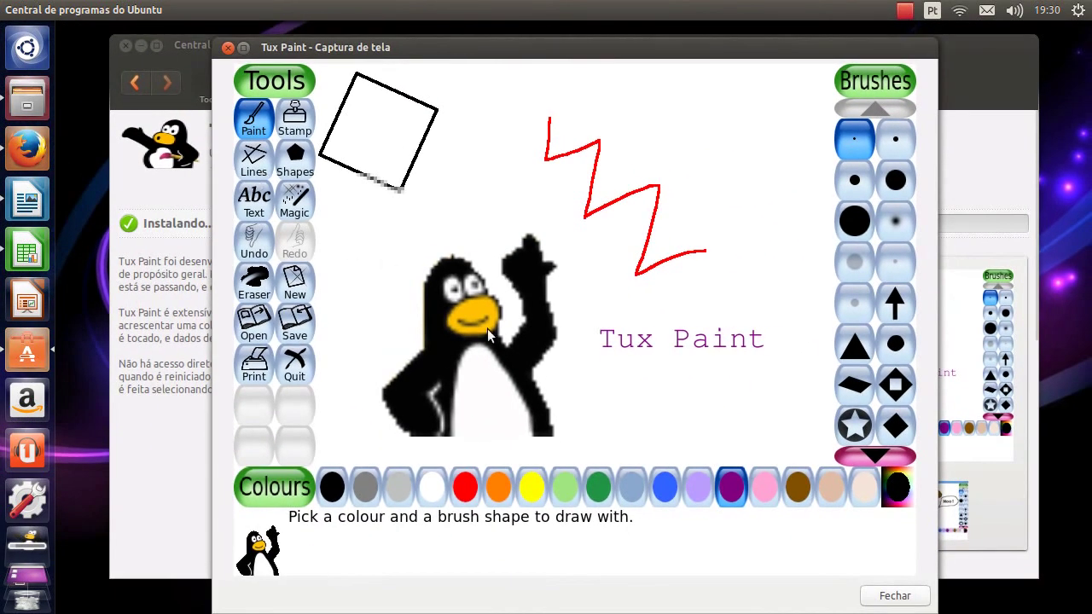
left_click(887, 595)
Examine Tux Paint's optional extensions, version details and user reviews, including the available review language options.
scroll(660, 439, "down", 5)
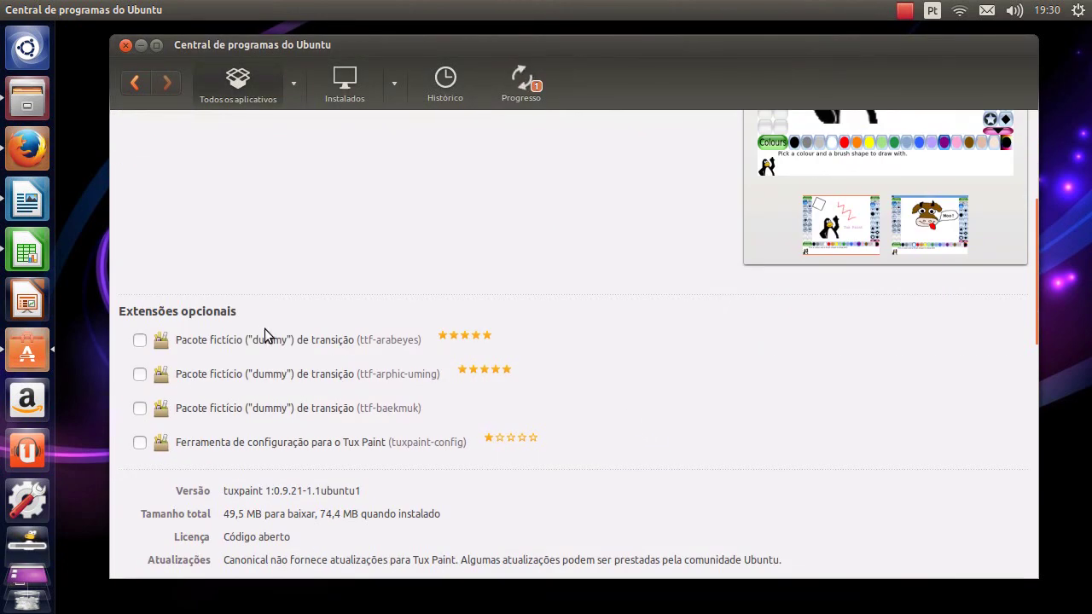
scroll(526, 399, "down", 4)
scroll(533, 409, "down", 9)
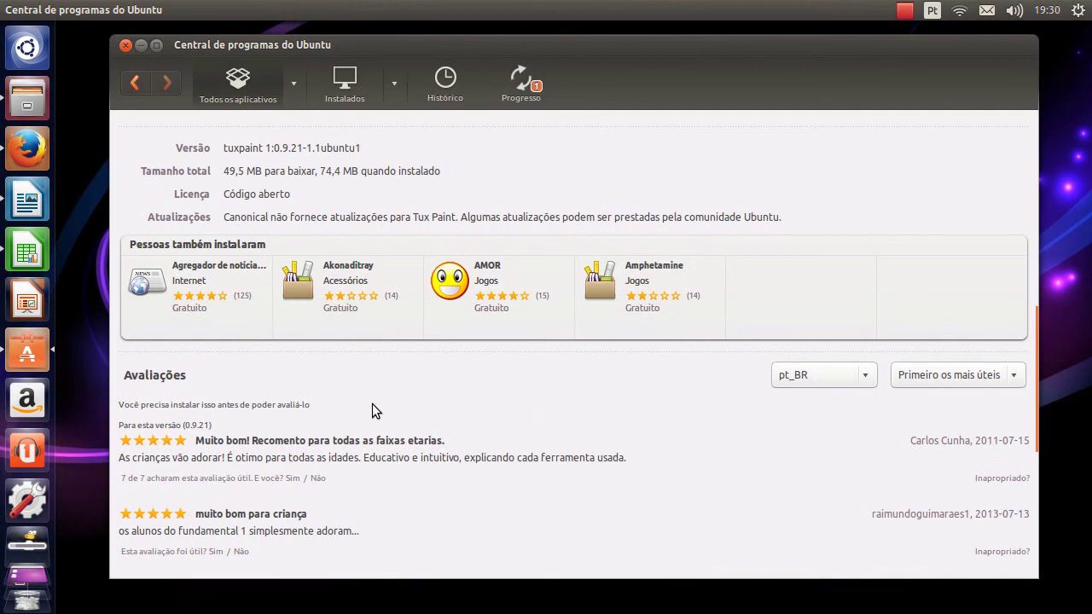
scroll(271, 447, "up", 7)
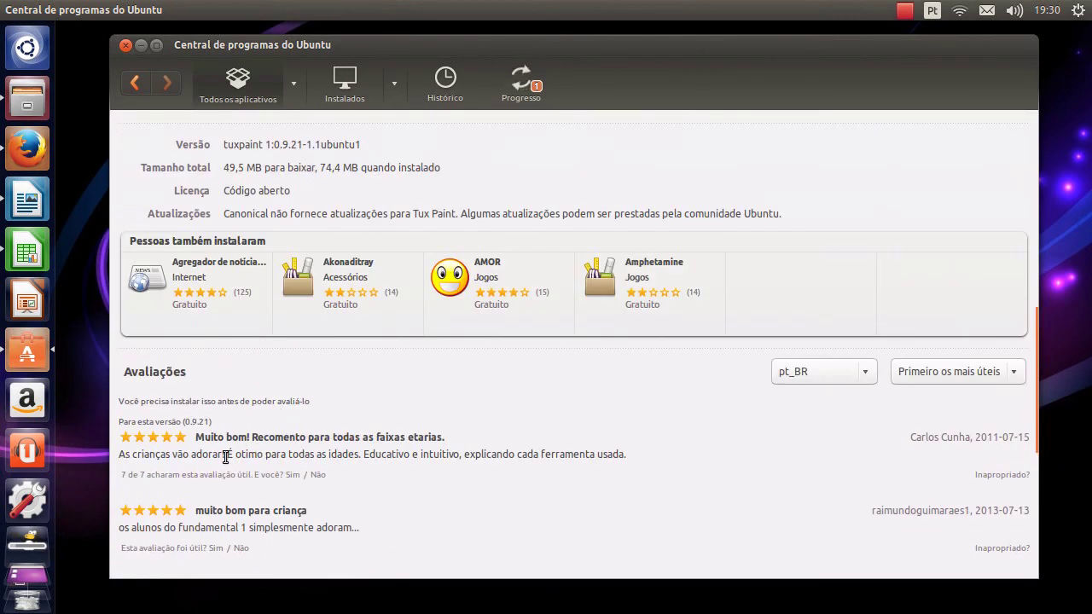
scroll(219, 457, "up", 6)
scroll(218, 457, "down", 3)
scroll(209, 474, "down", 4)
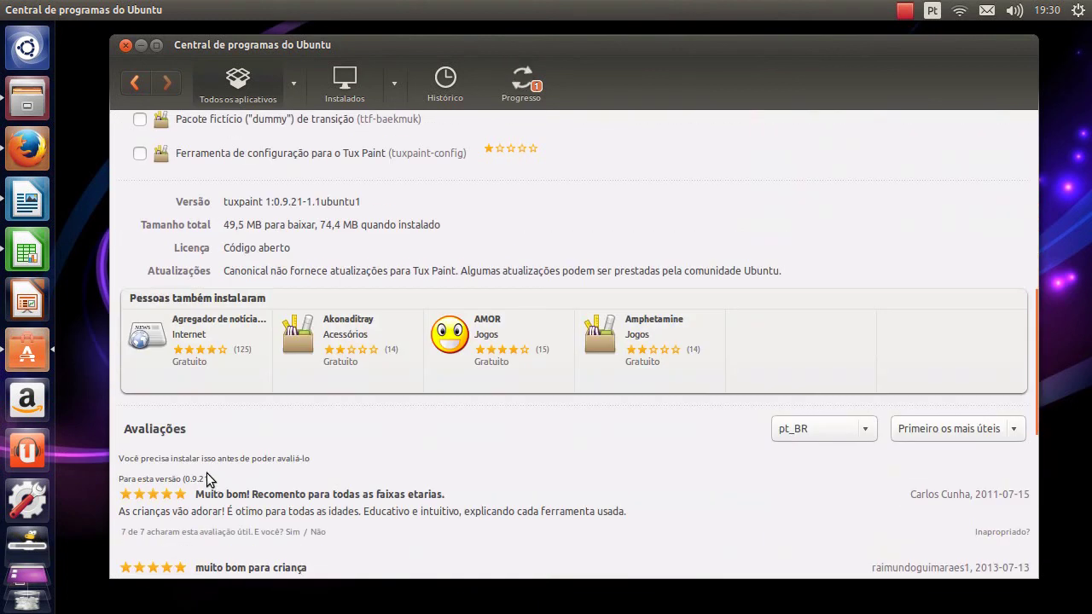
scroll(768, 461, "up", 3)
left_click(838, 486)
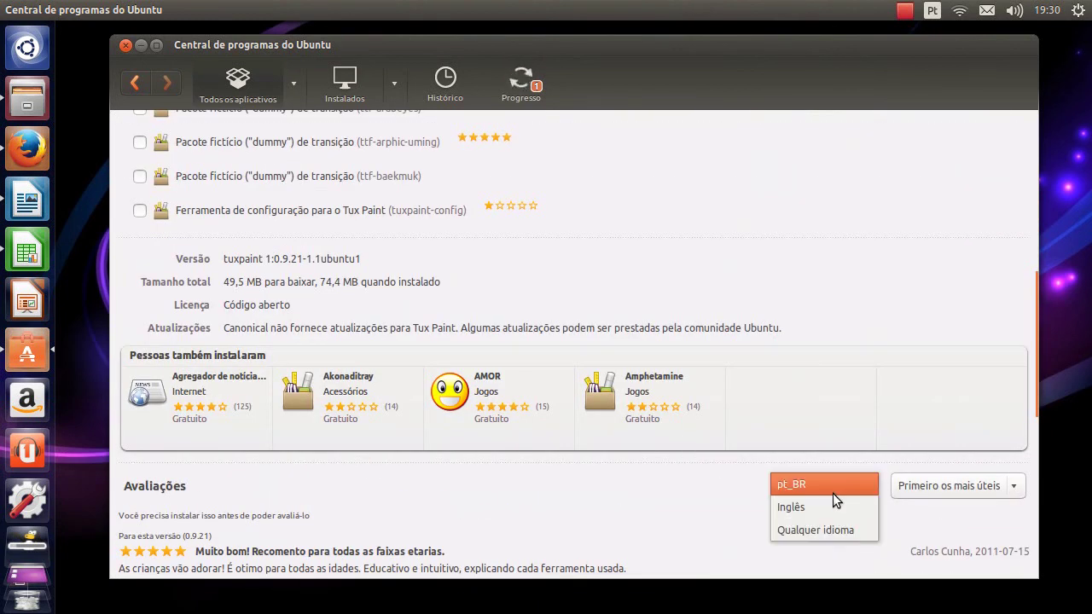
left_click(679, 481)
Check the installation progress of Tux Paint and go back to the Software Center home page.
scroll(679, 487, "up", 10)
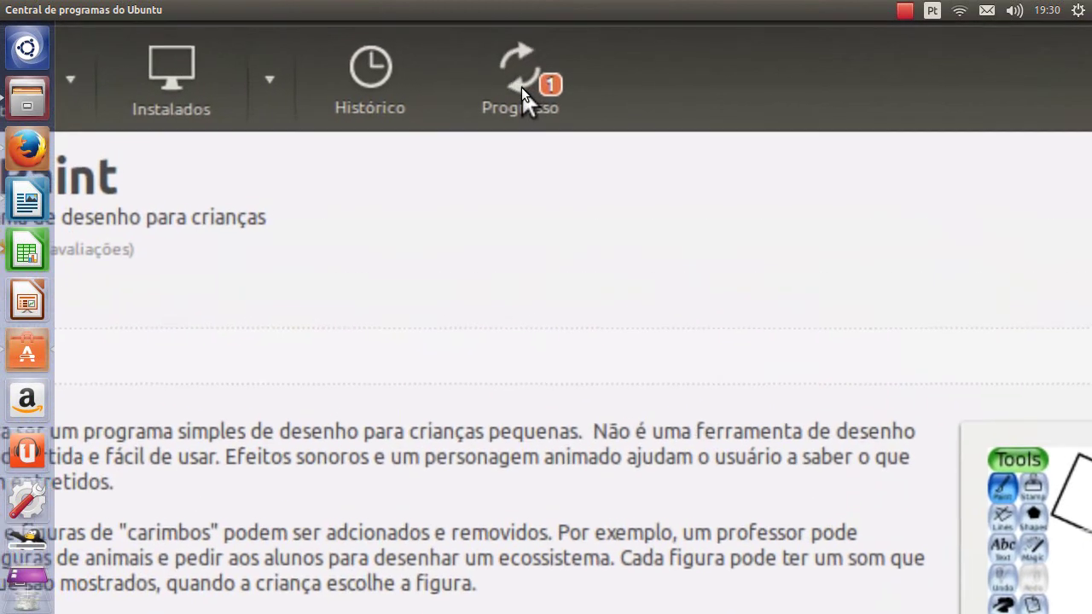
left_click(520, 85)
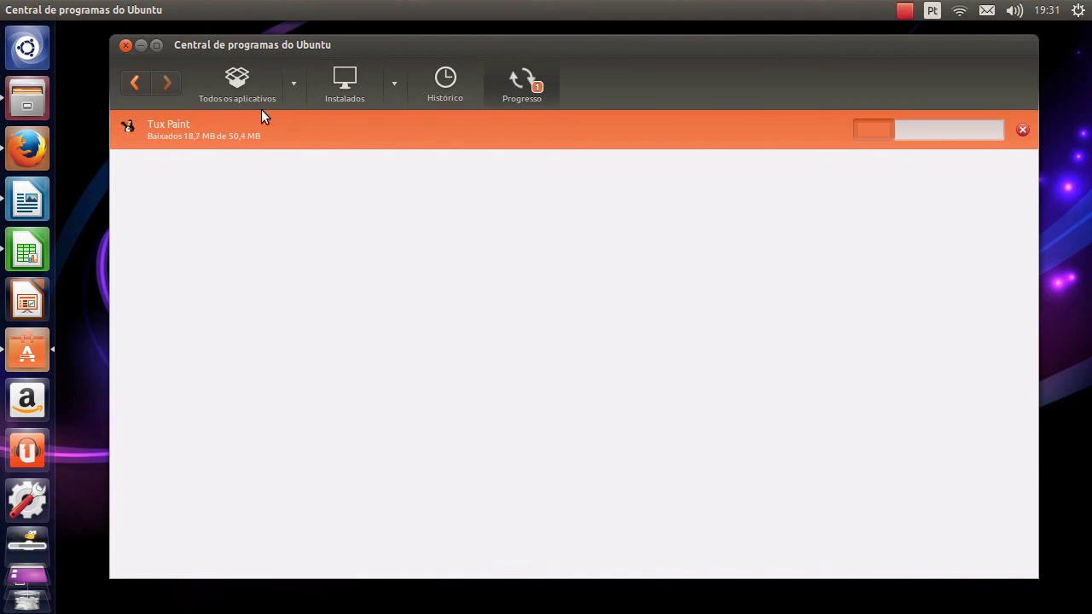
left_click(133, 82)
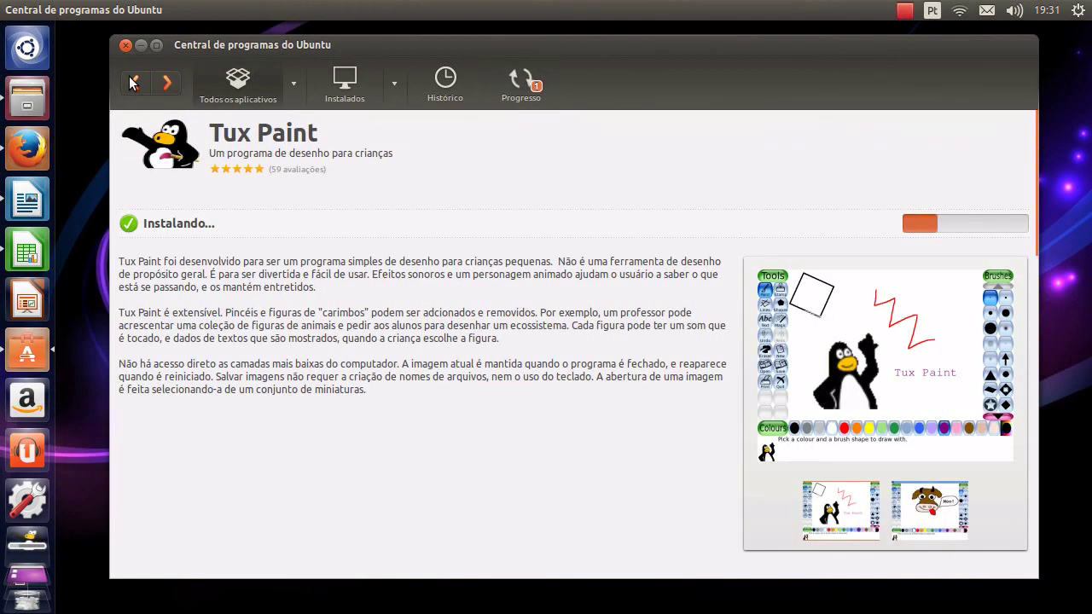
left_click(132, 82)
left_click(132, 82)
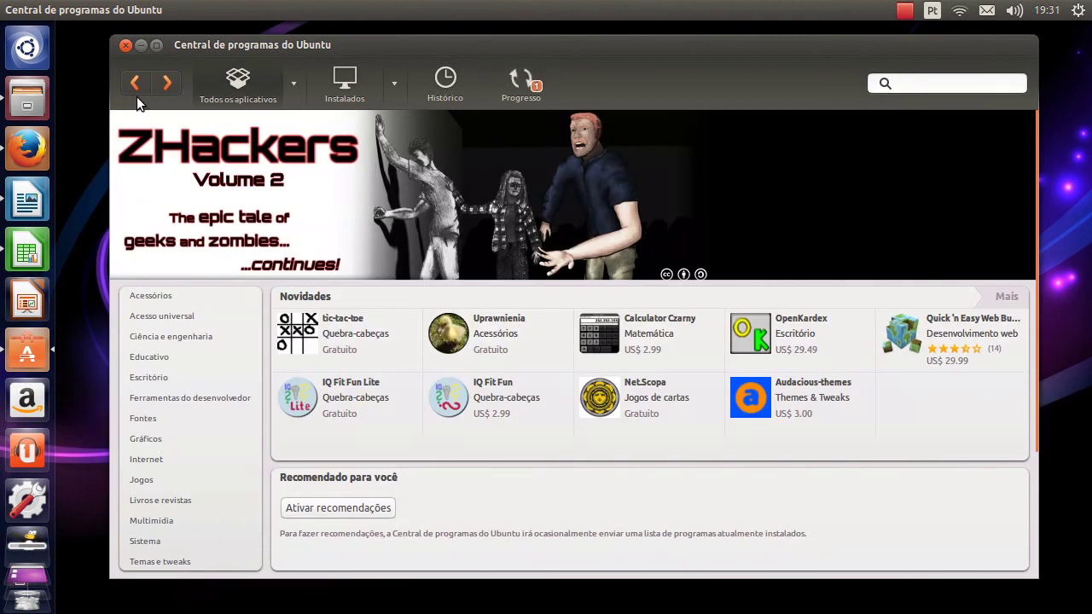
Show the ongoing Tux Paint installation in the progress view again and minimize the Software Center.
left_click(522, 84)
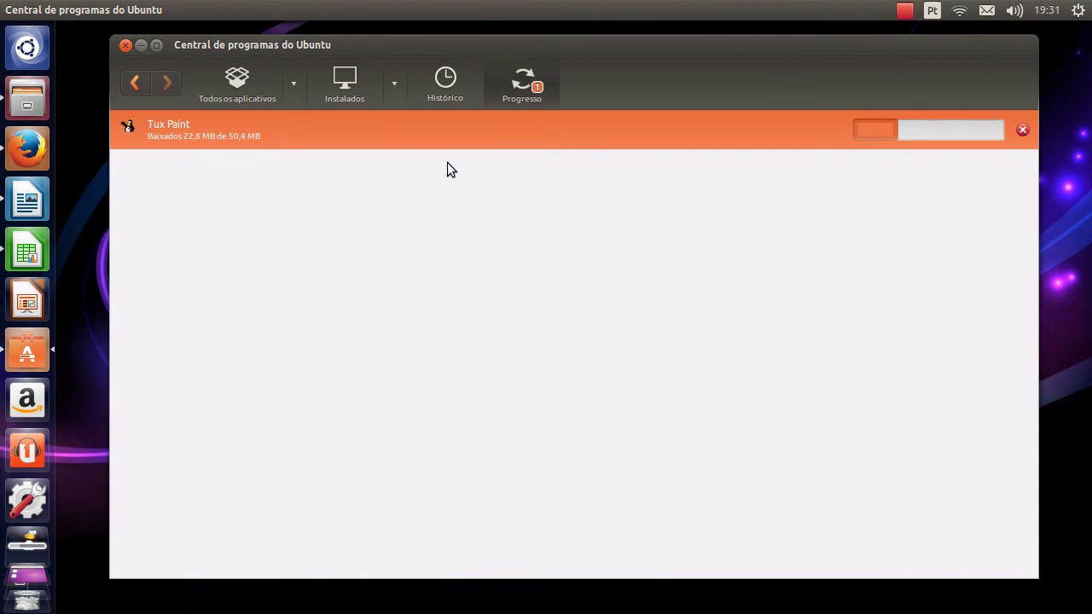
left_click(140, 46)
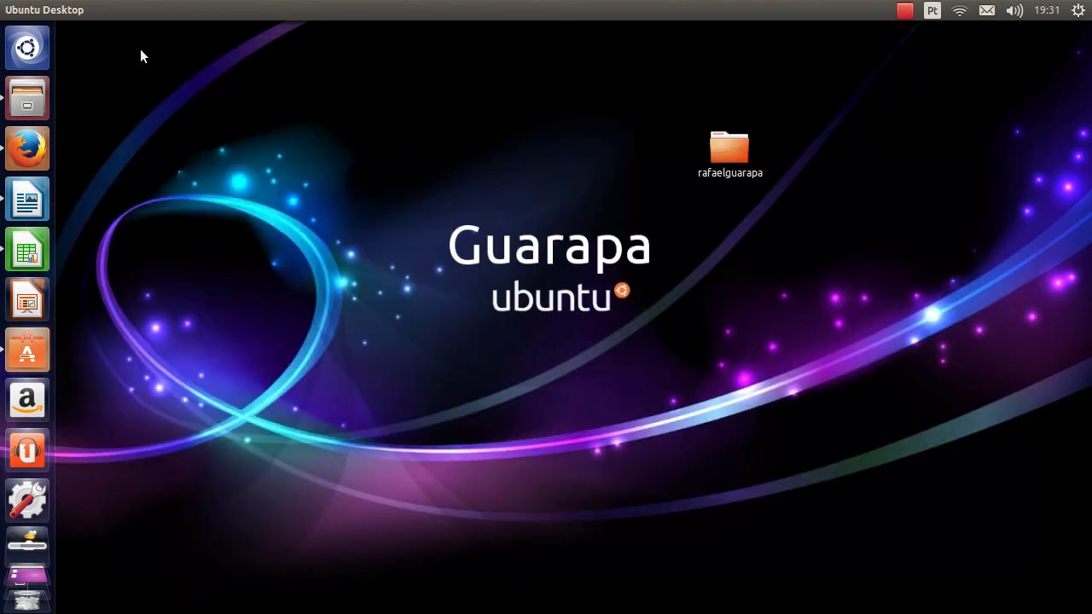